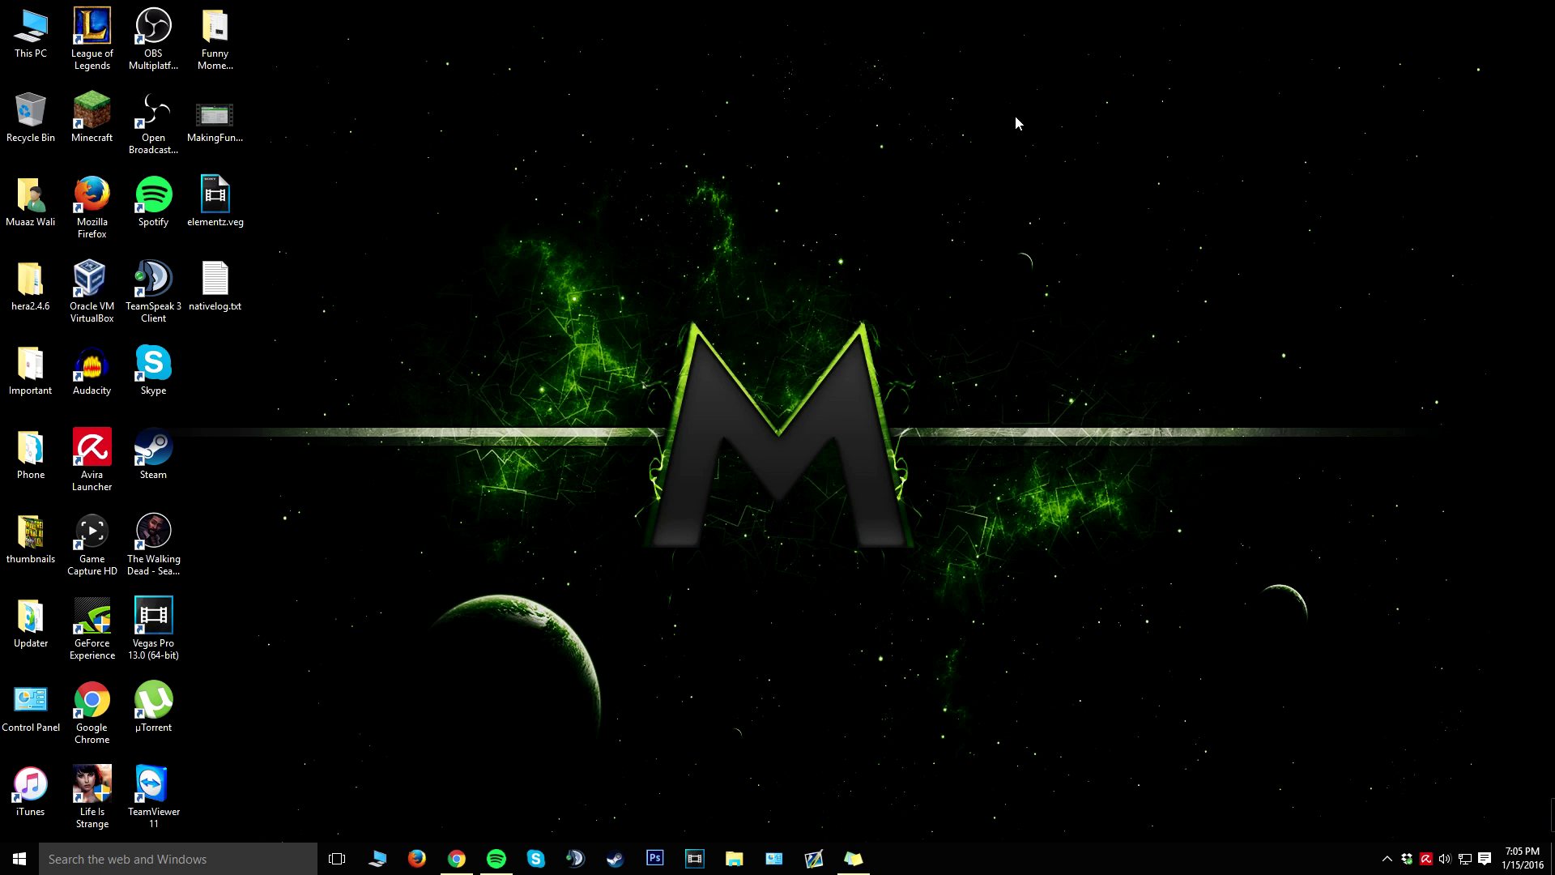
Find Run through taskbar search and run %temp% to open the Temp folder.
{"action": "left_click_drag", "start_coordinate": [1259, 170], "coordinate": [430, 648]}
{"action": "left_click", "coordinate": [217, 860]}
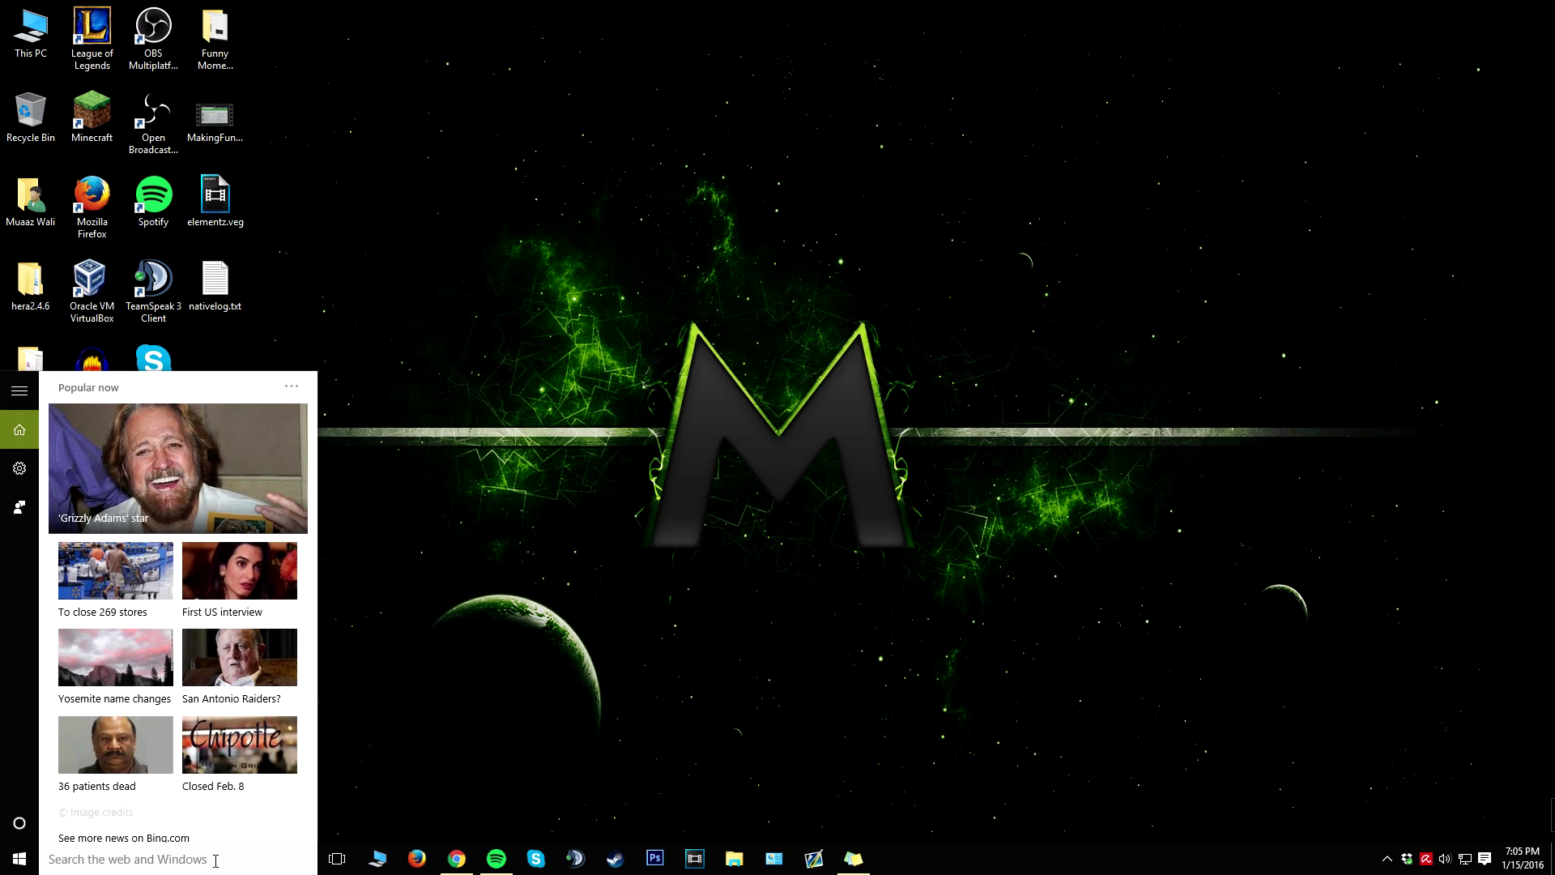
{"action": "type", "text": "run"}
{"action": "key", "text": "Return"}
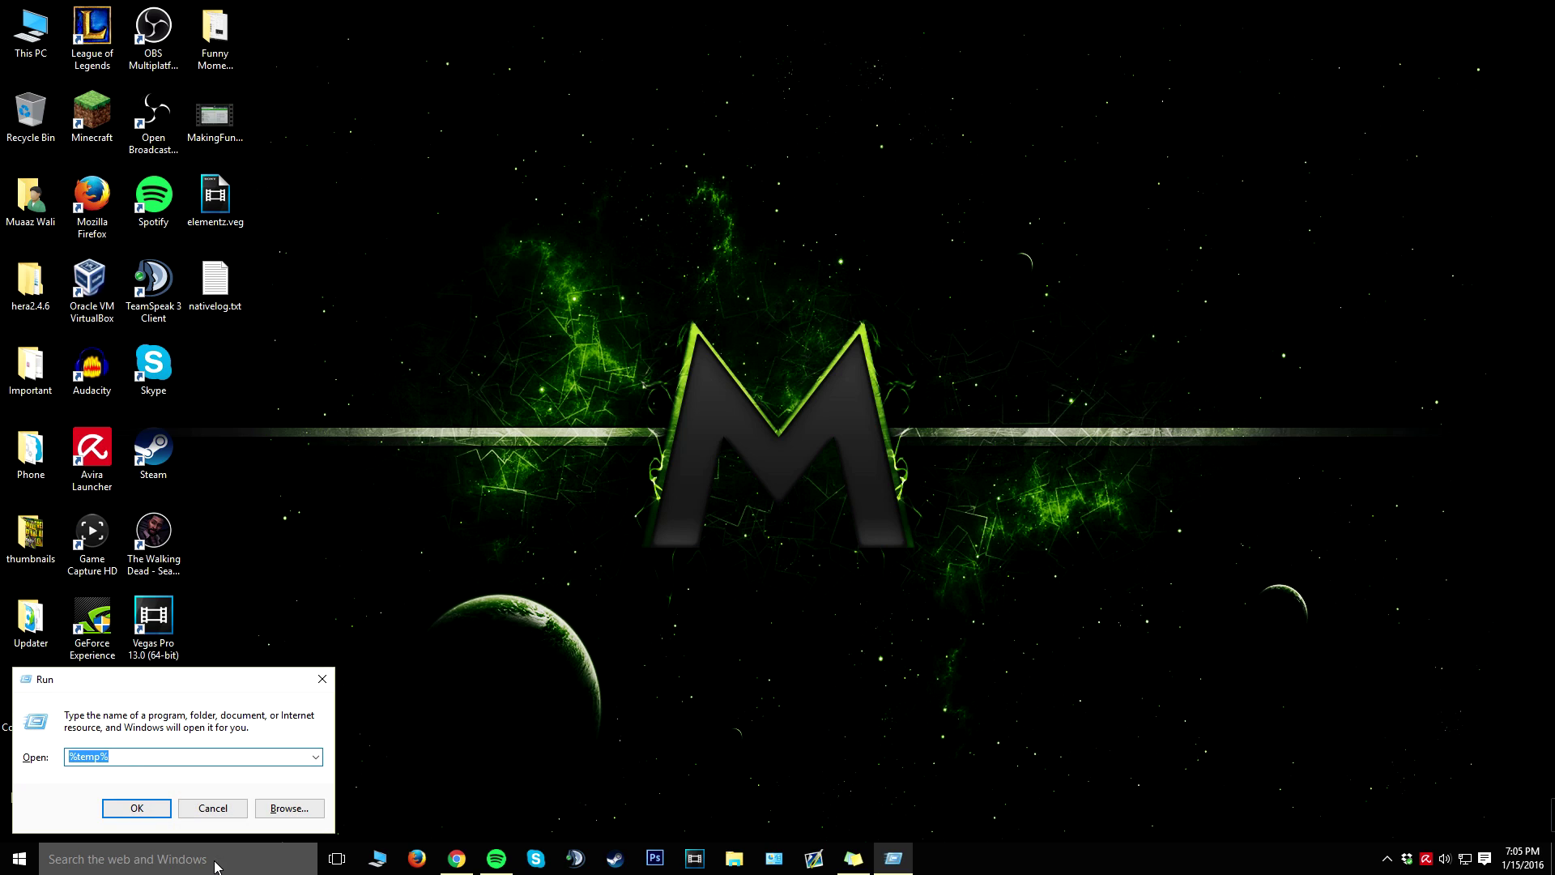
{"action": "left_click_drag", "start_coordinate": [150, 683], "coordinate": [887, 292]}
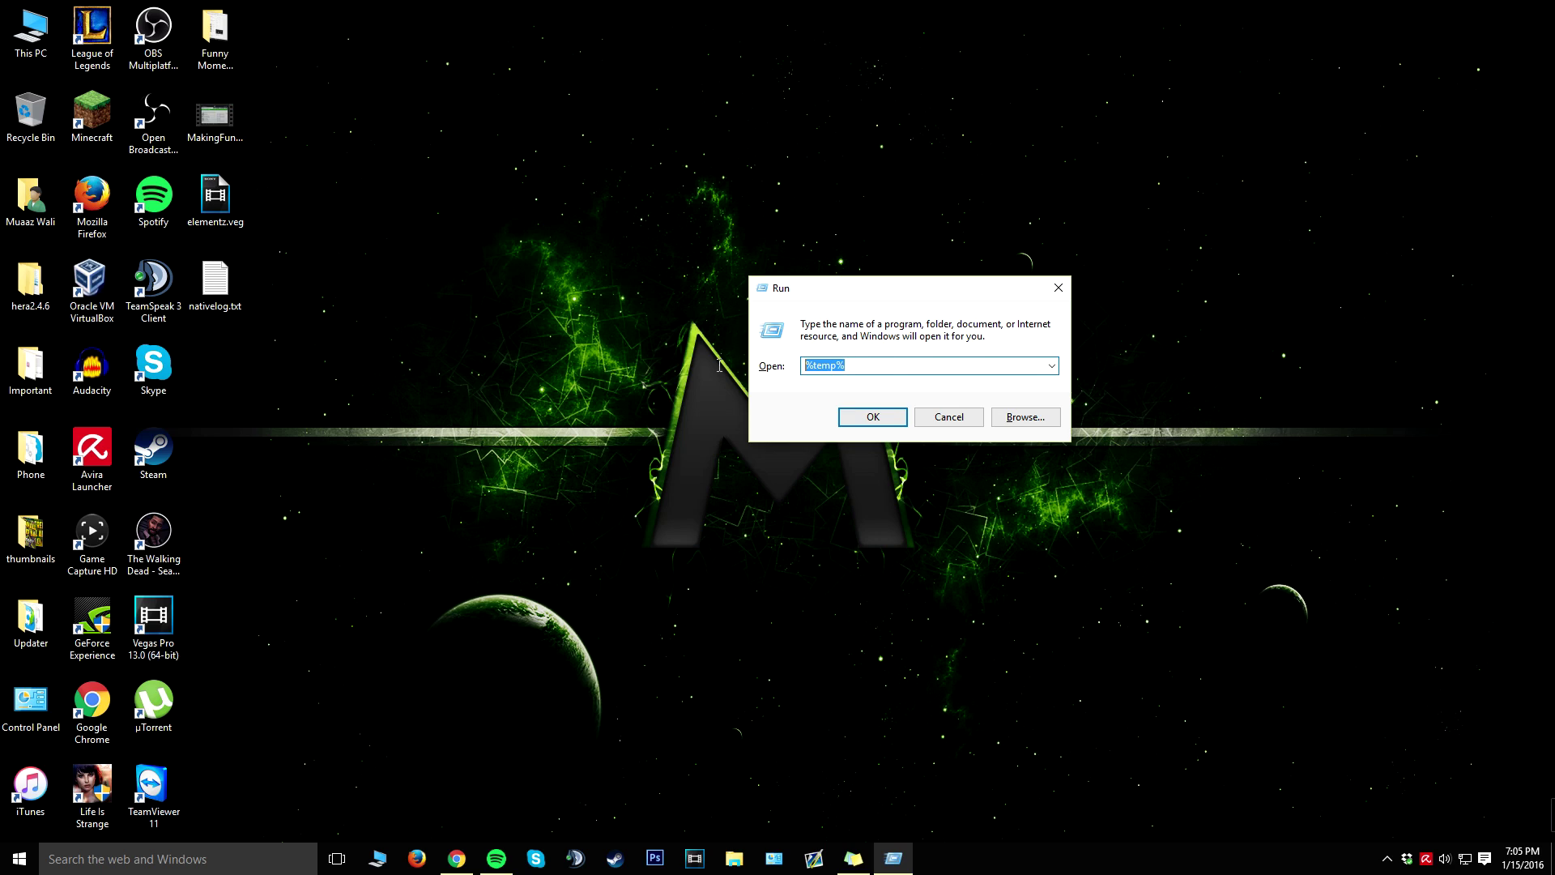
{"action": "left_click_drag", "start_coordinate": [889, 283], "coordinate": [669, 307]}
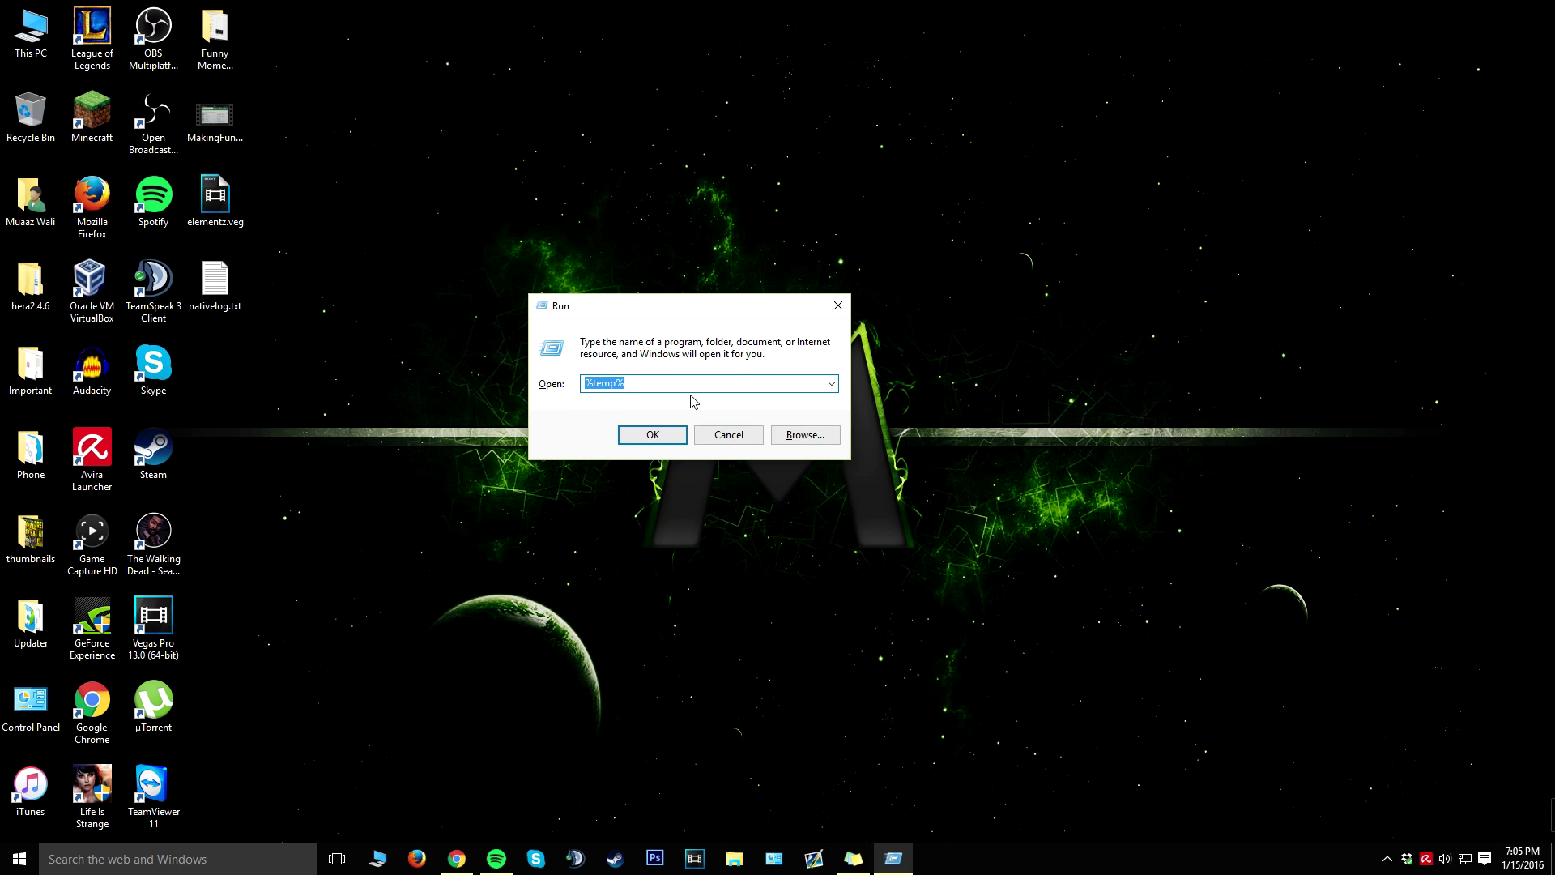
{"action": "left_click", "coordinate": [662, 383]}
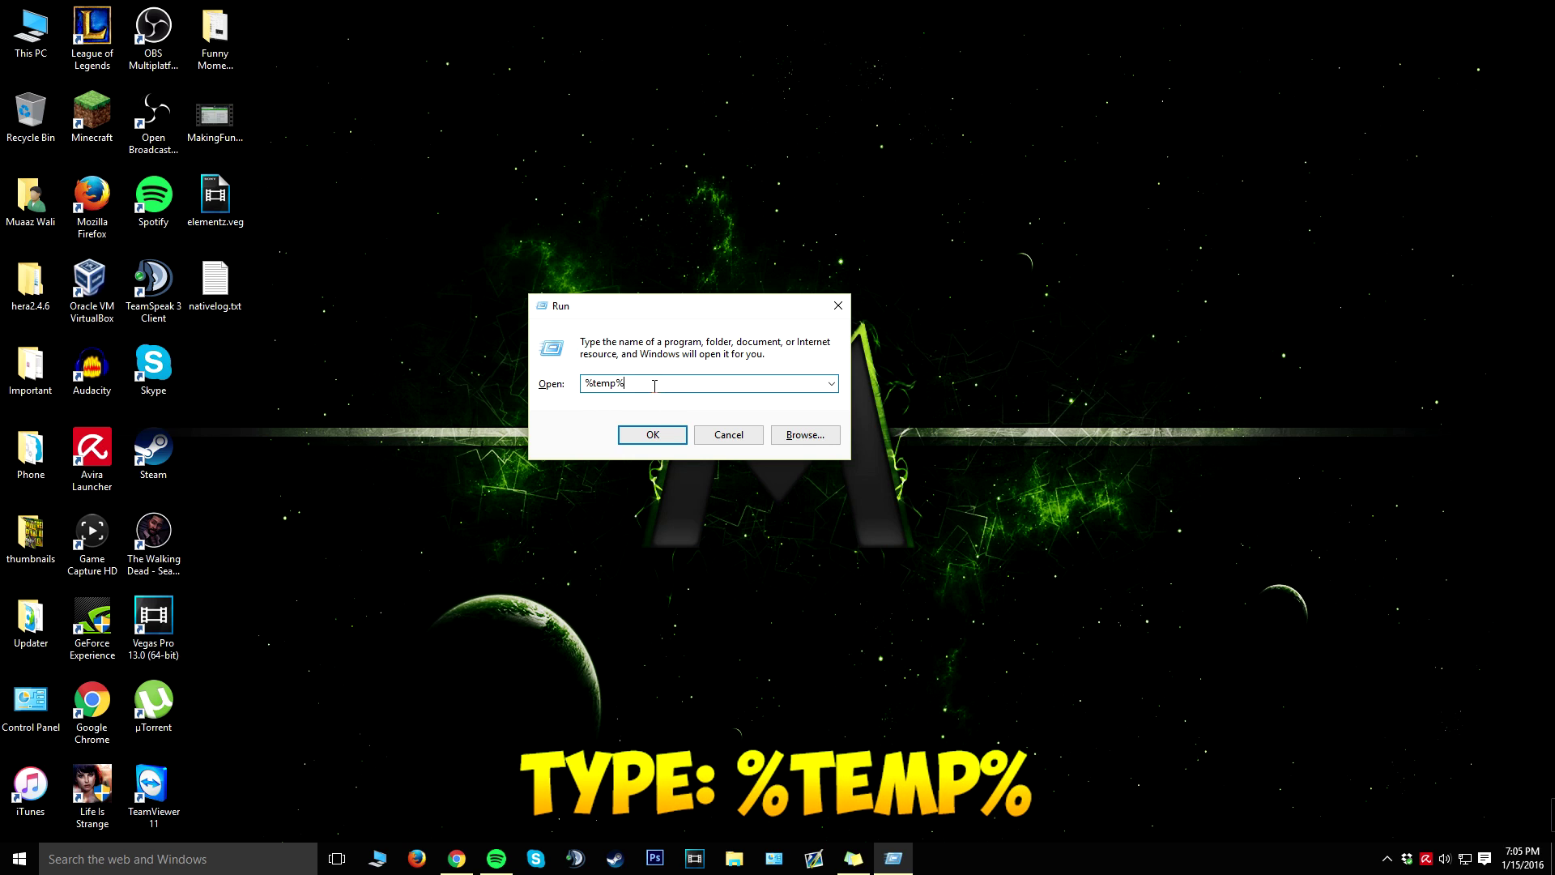
{"action": "left_click", "coordinate": [652, 437]}
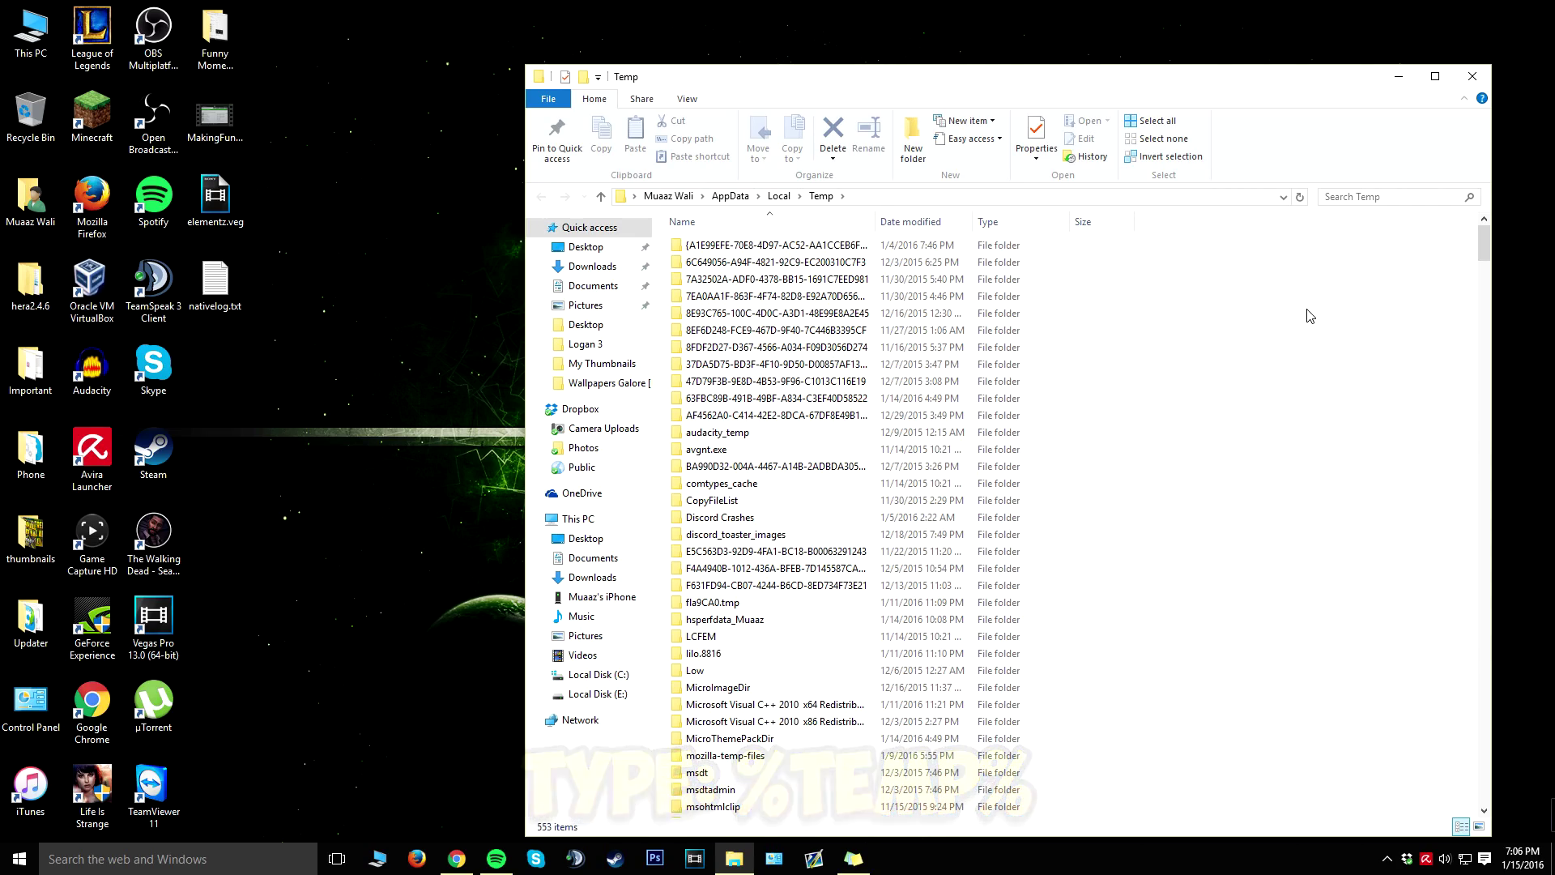
Select everything in the Temp folder and delete it.
{"action": "scroll", "coordinate": [1283, 286], "scroll_direction": "down", "scroll_amount": 6}
{"action": "mouse_move", "coordinate": [1483, 259]}
{"action": "left_mouse_down"}
{"action": "mouse_move", "coordinate": [1437, 770]}
{"action": "mouse_move", "coordinate": [1458, 216]}
{"action": "mouse_move", "coordinate": [1476, 268]}
{"action": "left_mouse_up"}
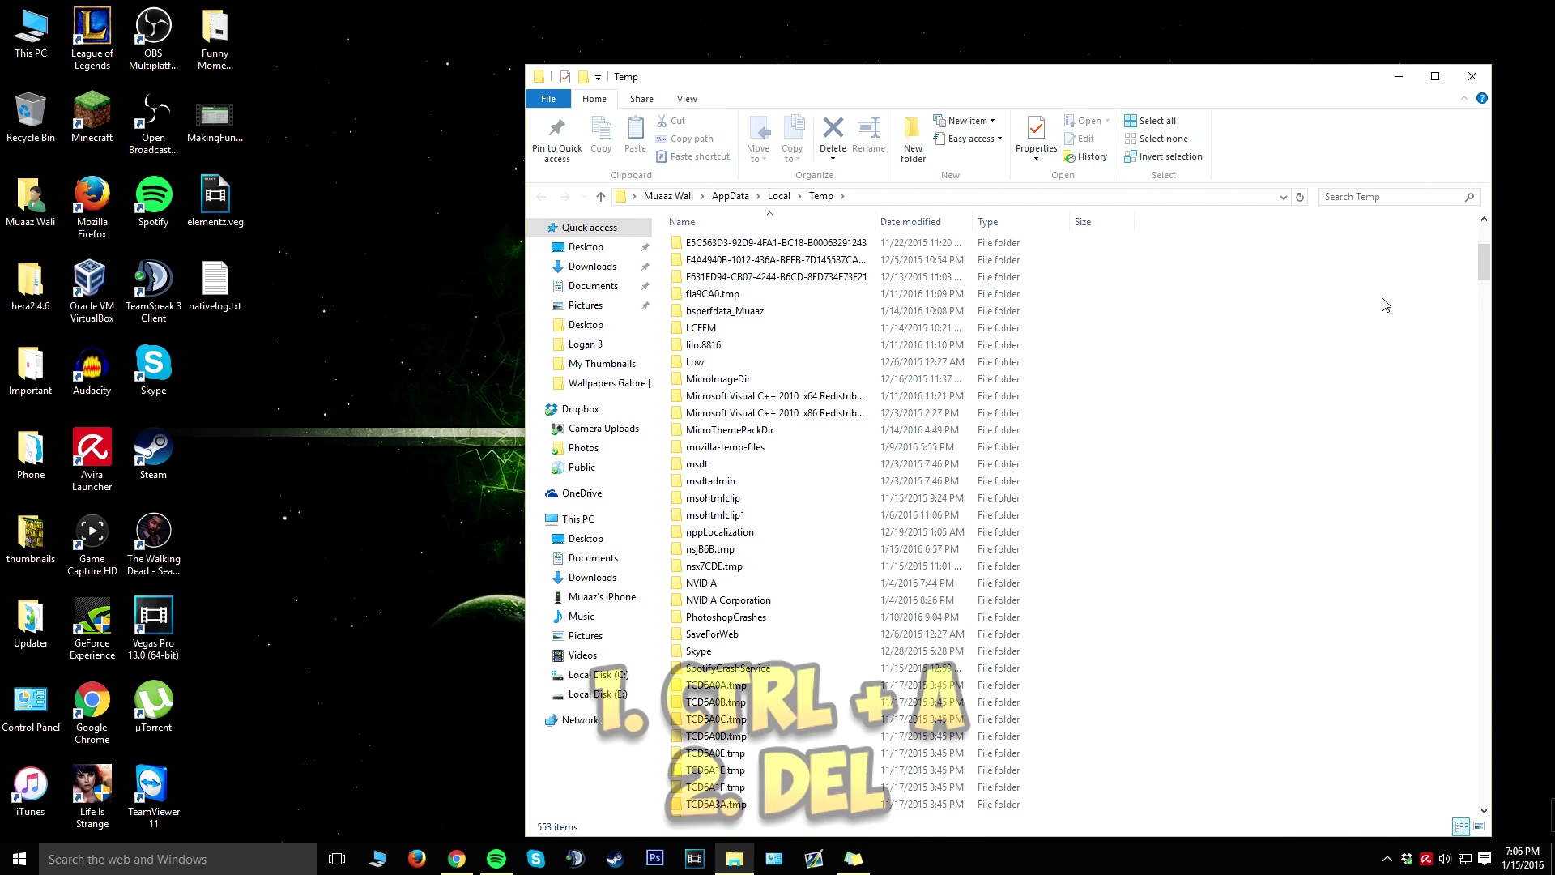
{"action": "key", "text": "ctrl+a"}
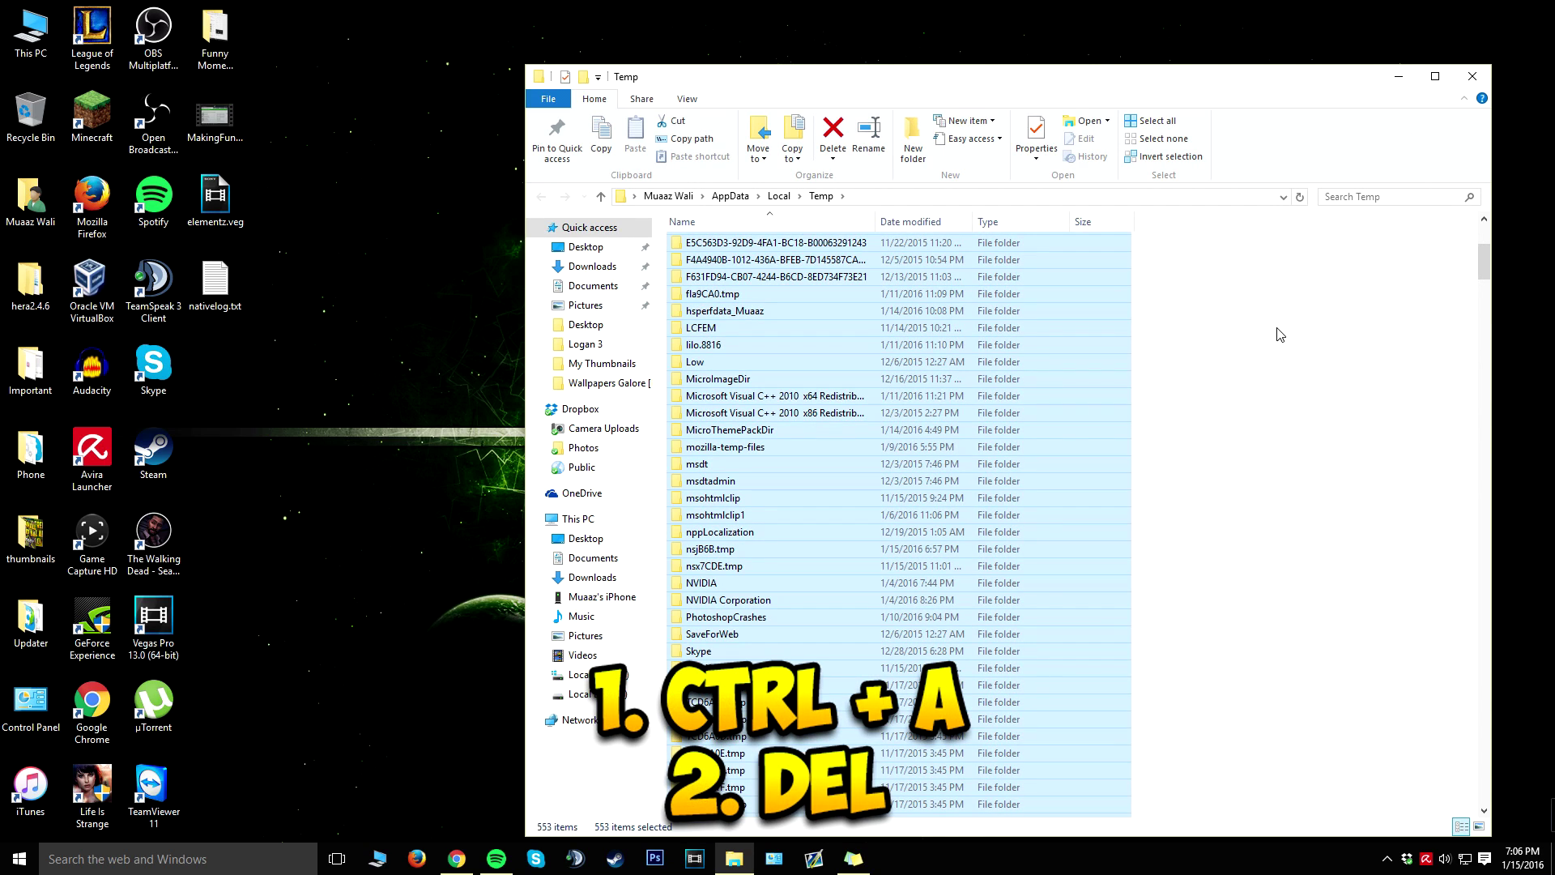
{"action": "key", "text": "Delete"}
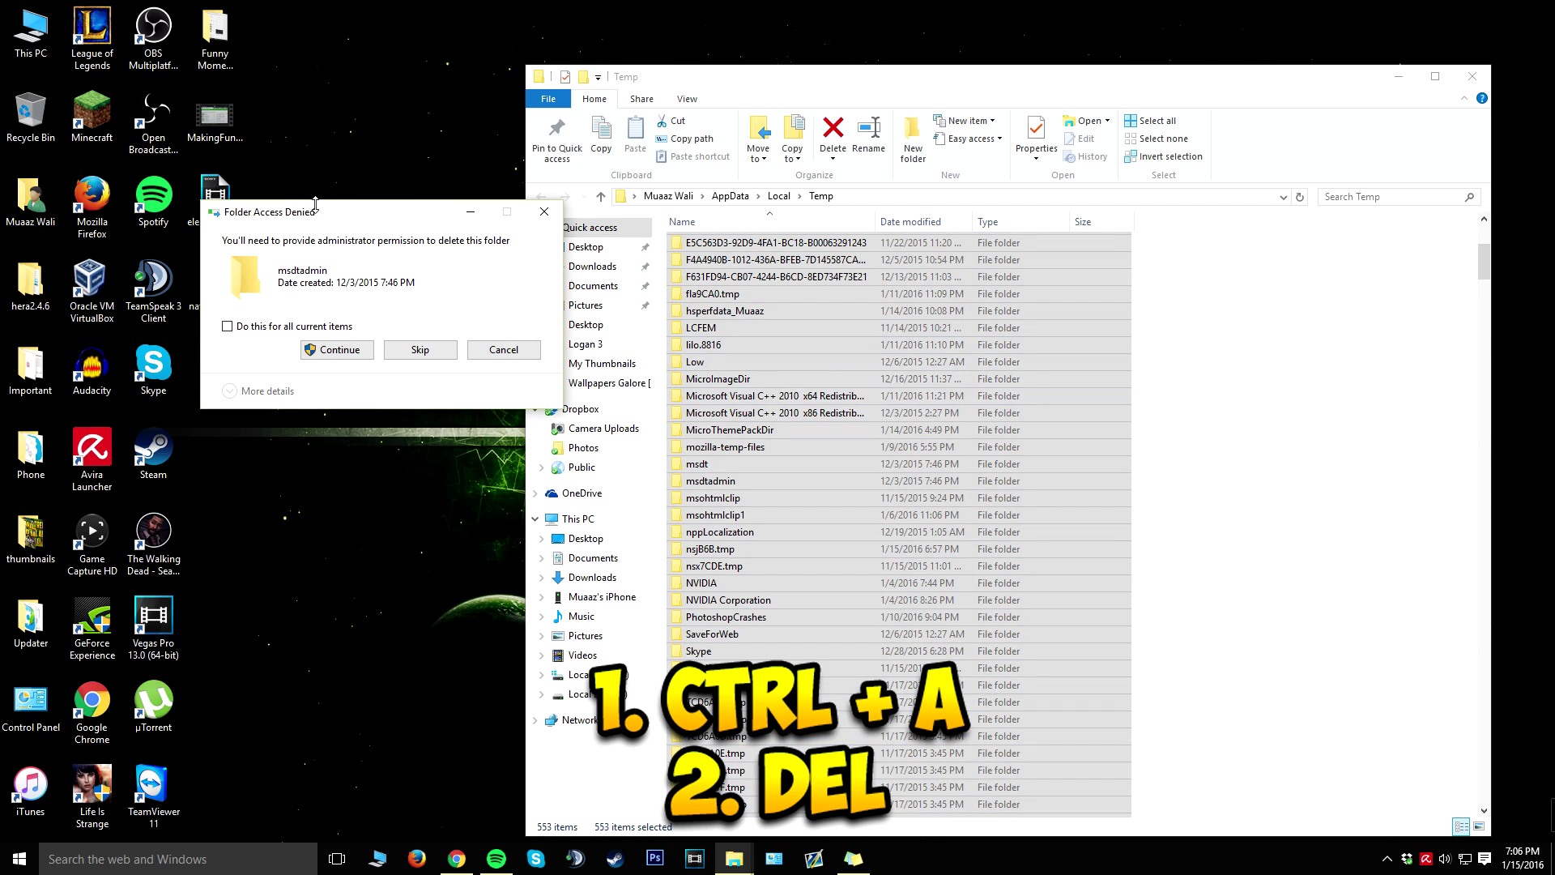
Skip all admin-protected and in-use items, leaving 7 in Temp, then show This PC.
{"action": "left_click_drag", "start_coordinate": [306, 299], "coordinate": [575, 357]}
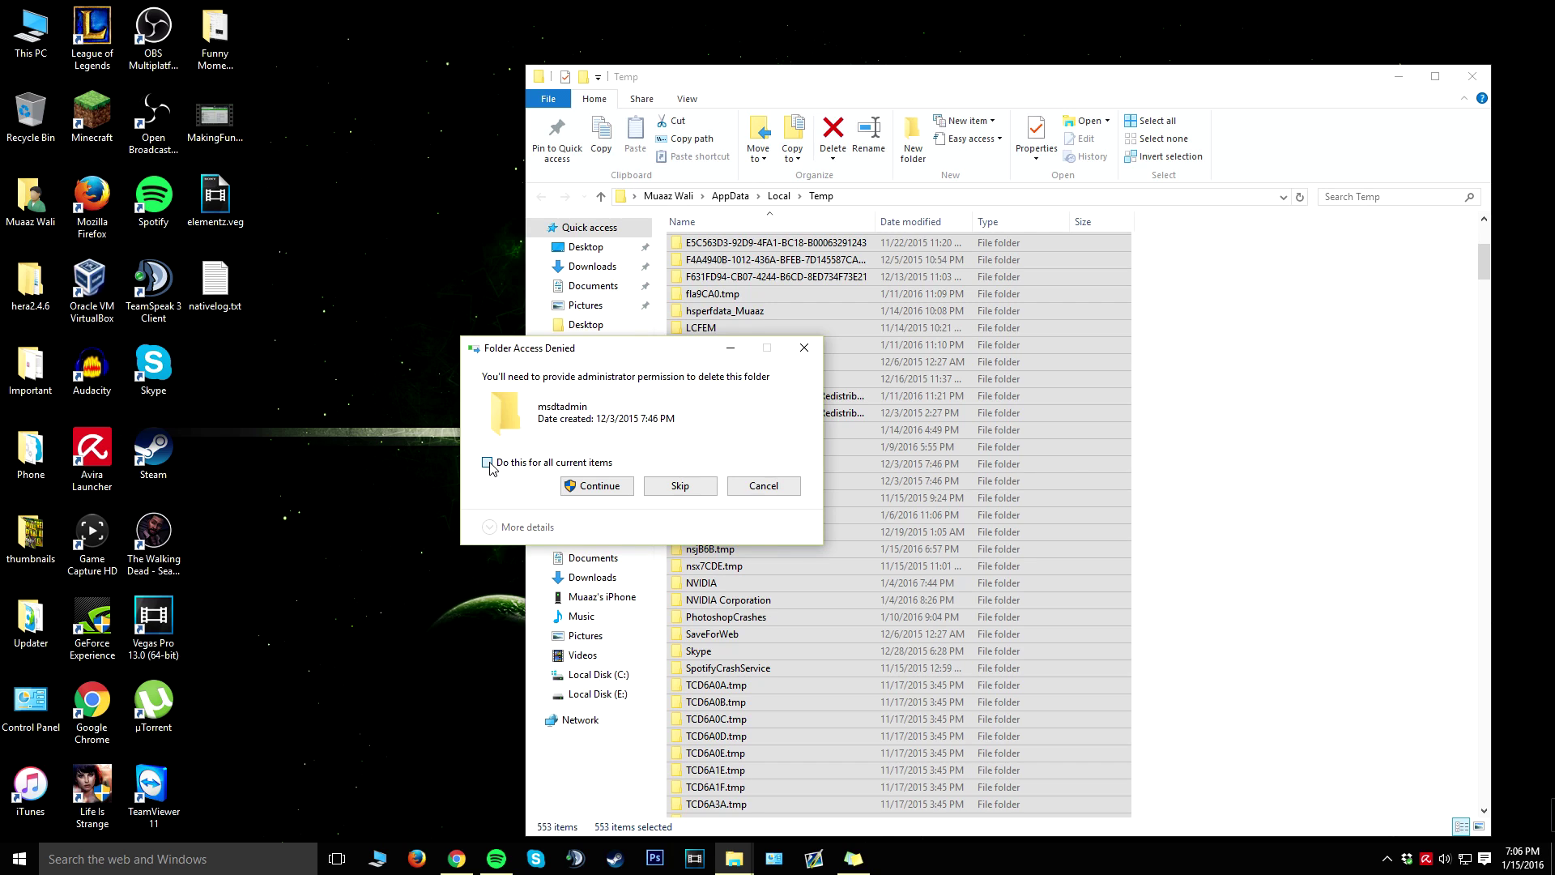
{"action": "left_click", "coordinate": [685, 488]}
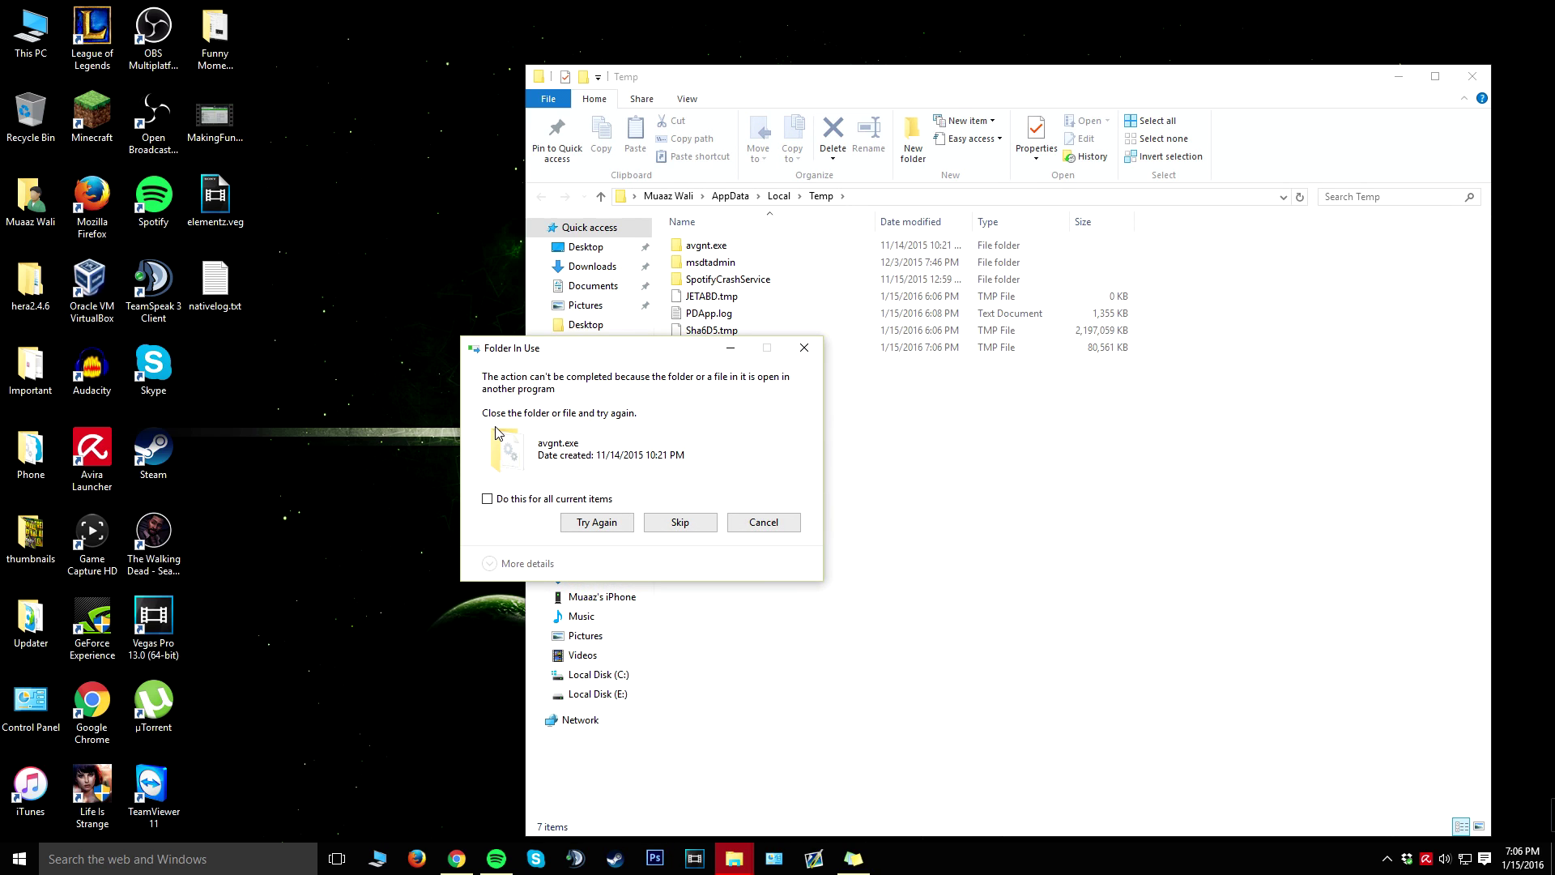
{"action": "left_click_drag", "start_coordinate": [579, 357], "coordinate": [343, 290]}
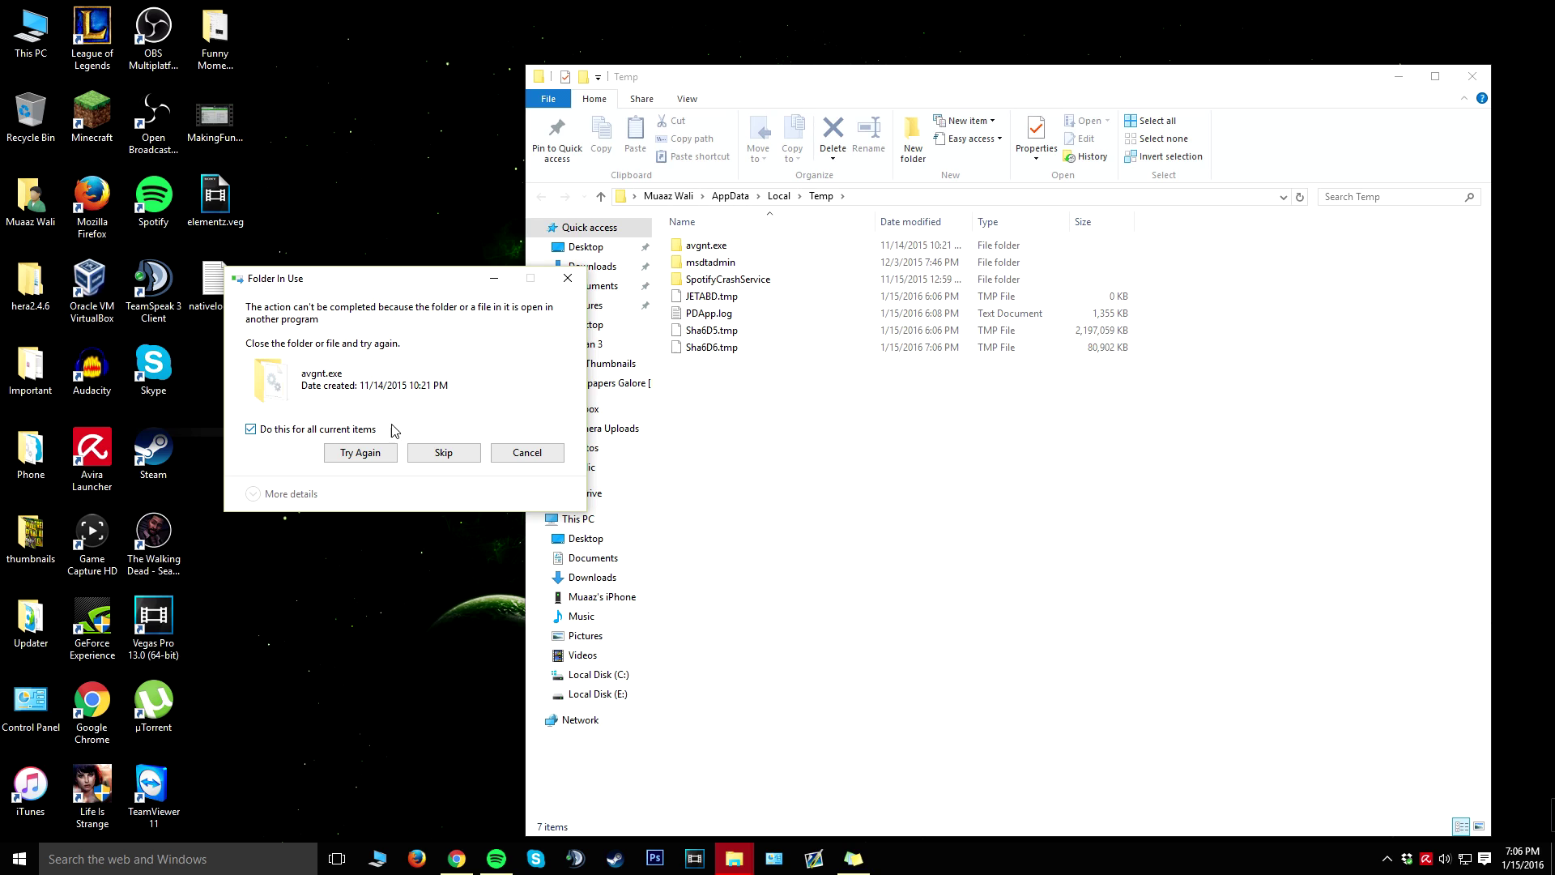
{"action": "left_click", "coordinate": [440, 453]}
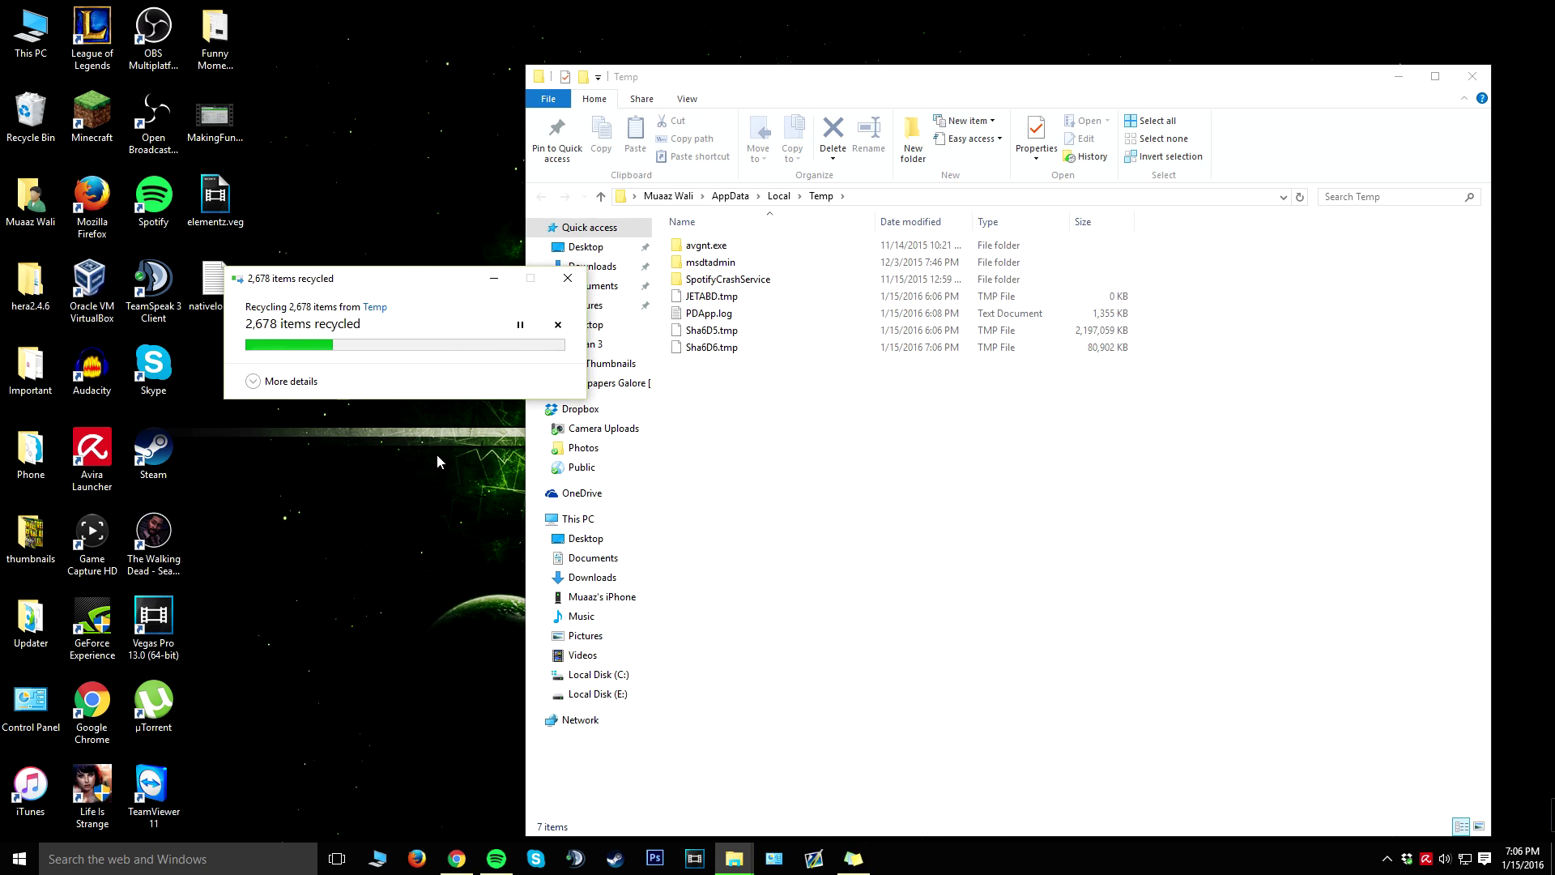
{"action": "left_click", "coordinate": [1034, 392]}
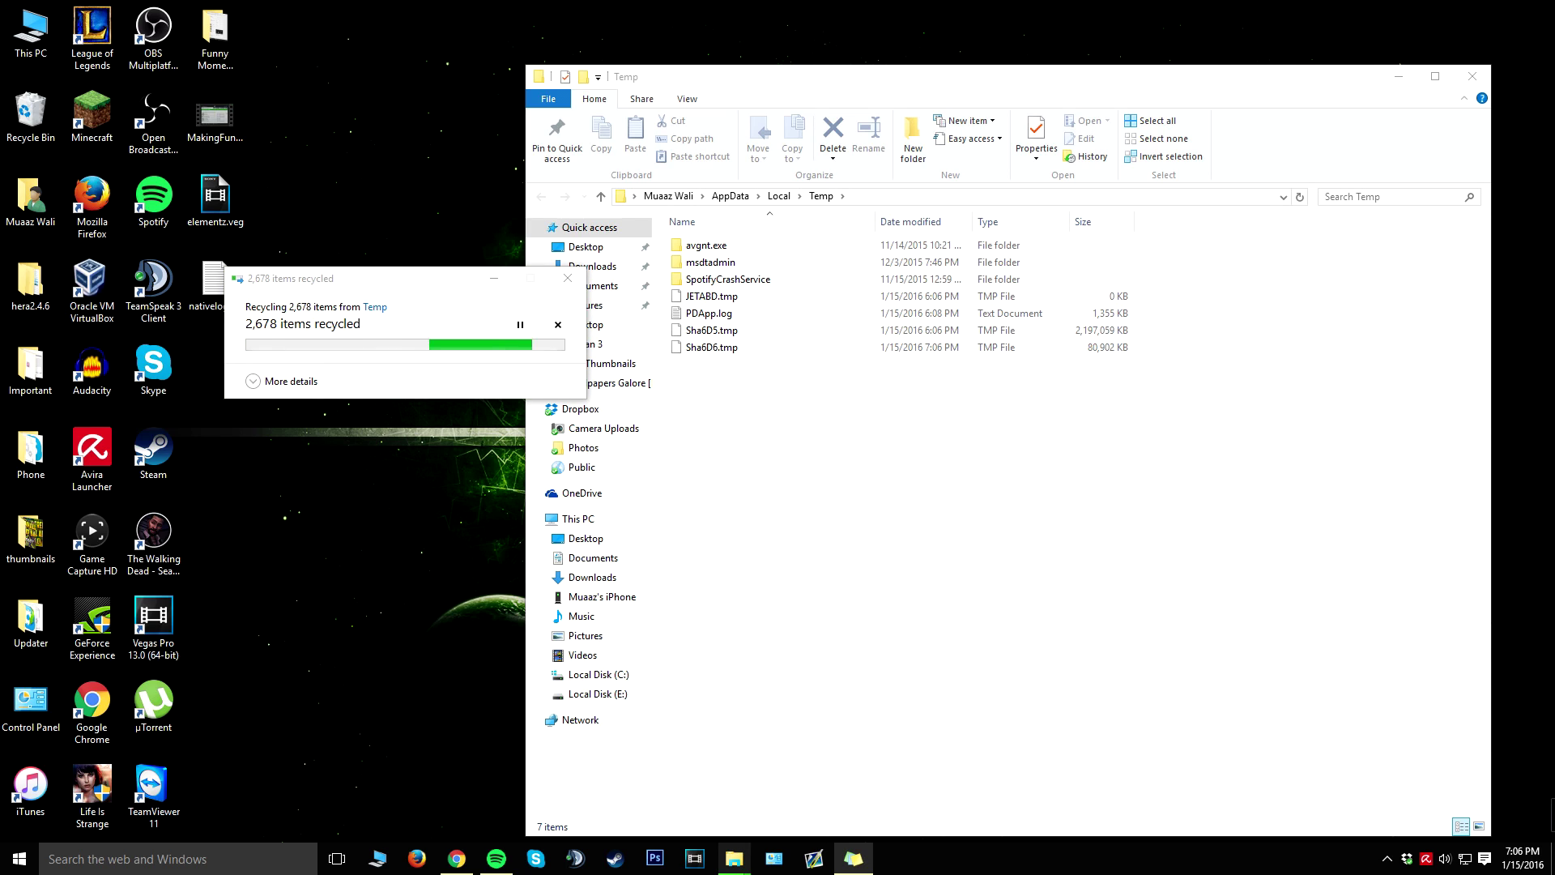
{"action": "left_click_drag", "start_coordinate": [1083, 500], "coordinate": [956, 462]}
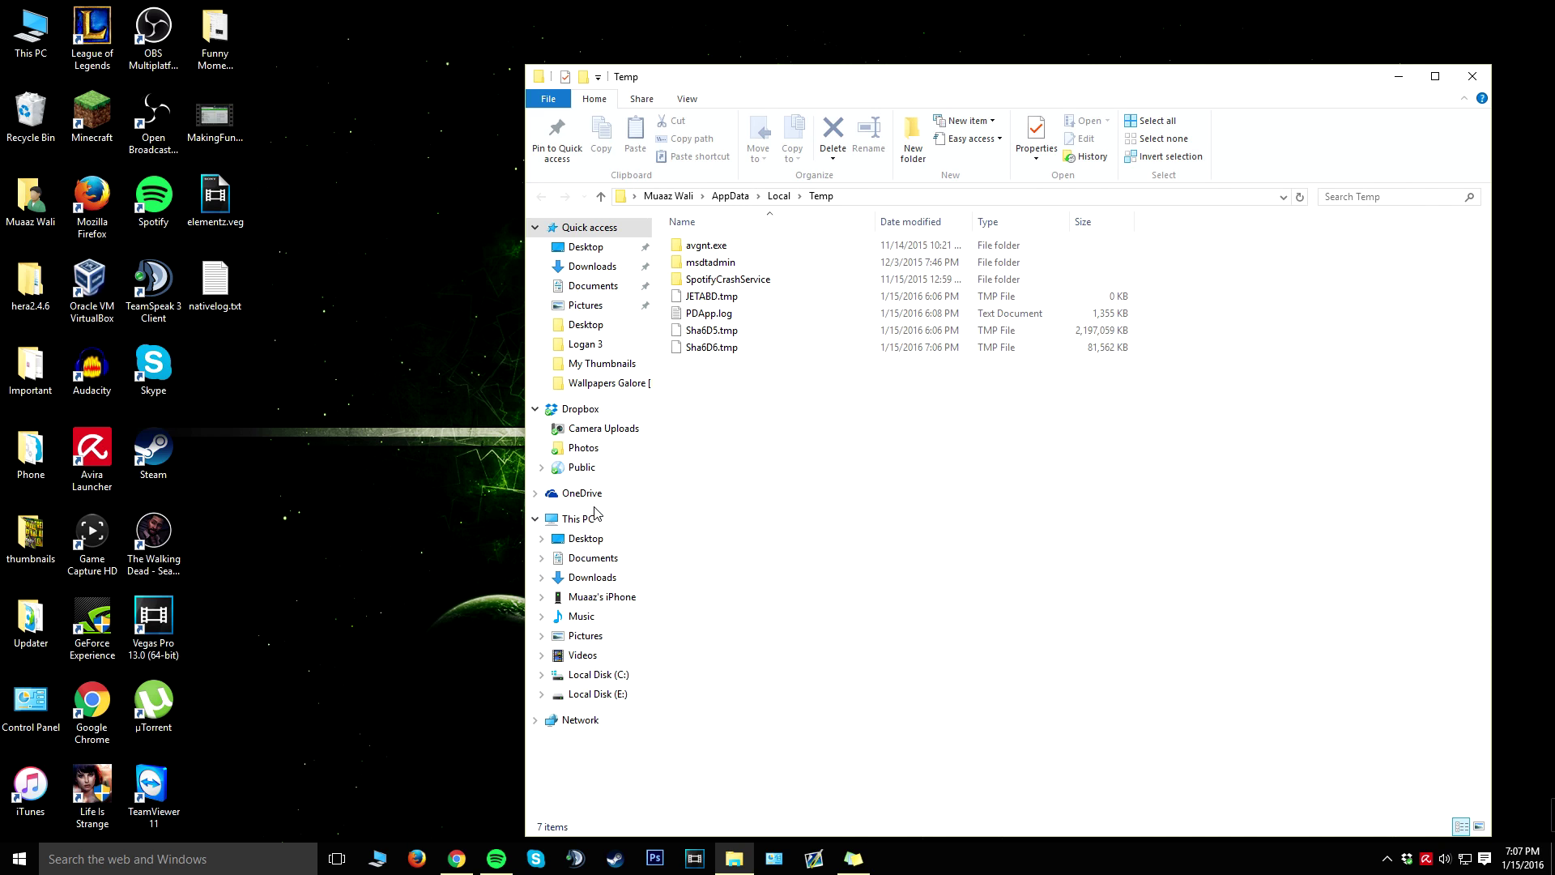
{"action": "left_click", "coordinate": [588, 524]}
Apply 'Adjust for best performance' in This PC's Performance Options, then close the System window.
{"action": "right_click", "coordinate": [597, 521]}
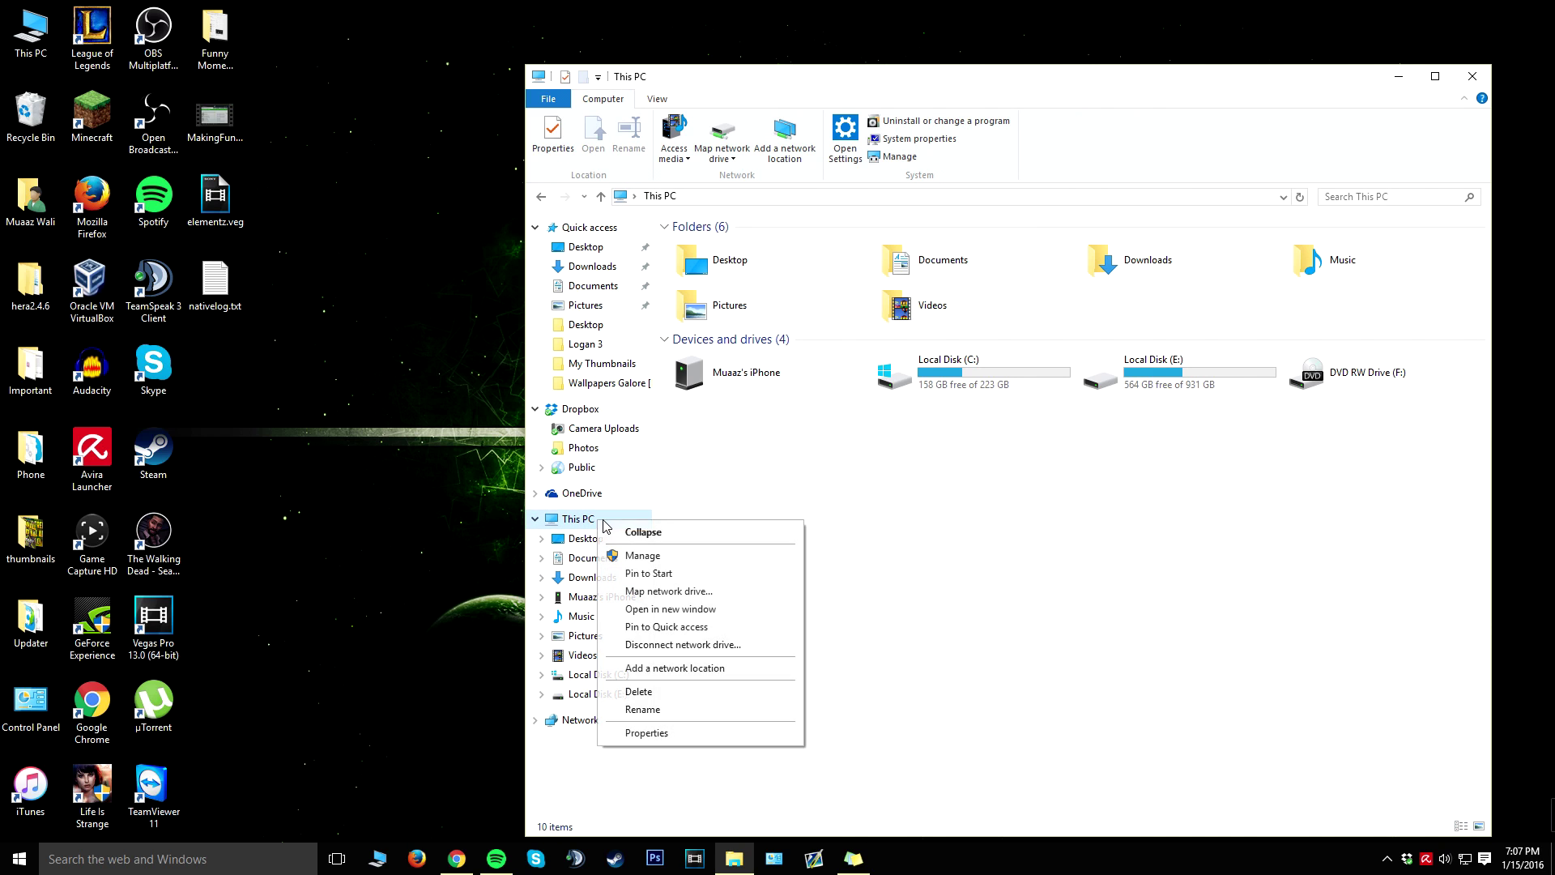
{"action": "left_click", "coordinate": [700, 731]}
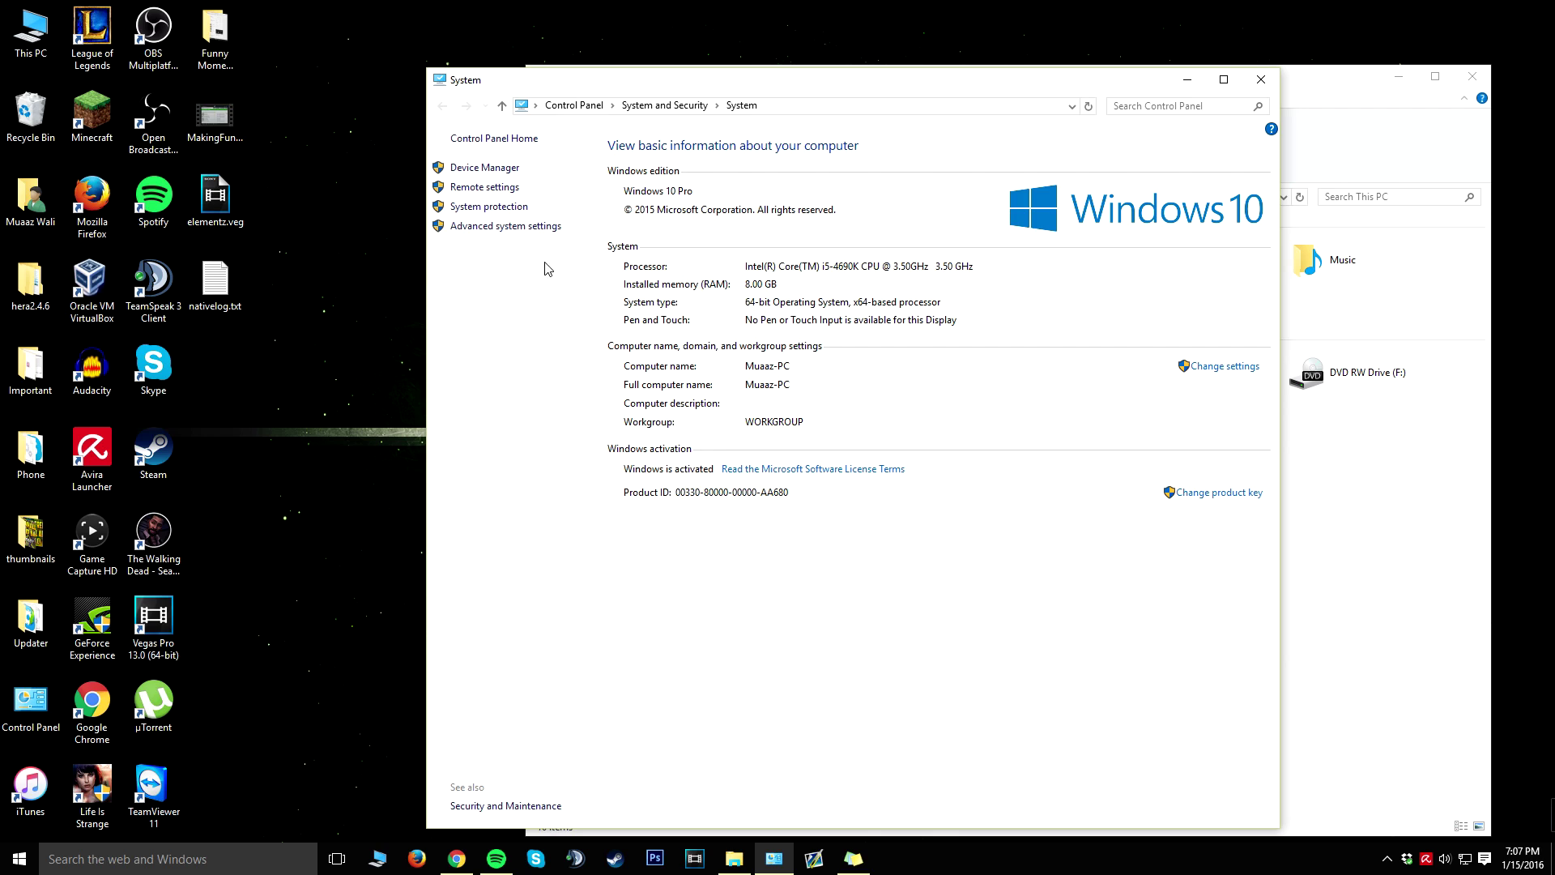
{"action": "left_click", "coordinate": [512, 227]}
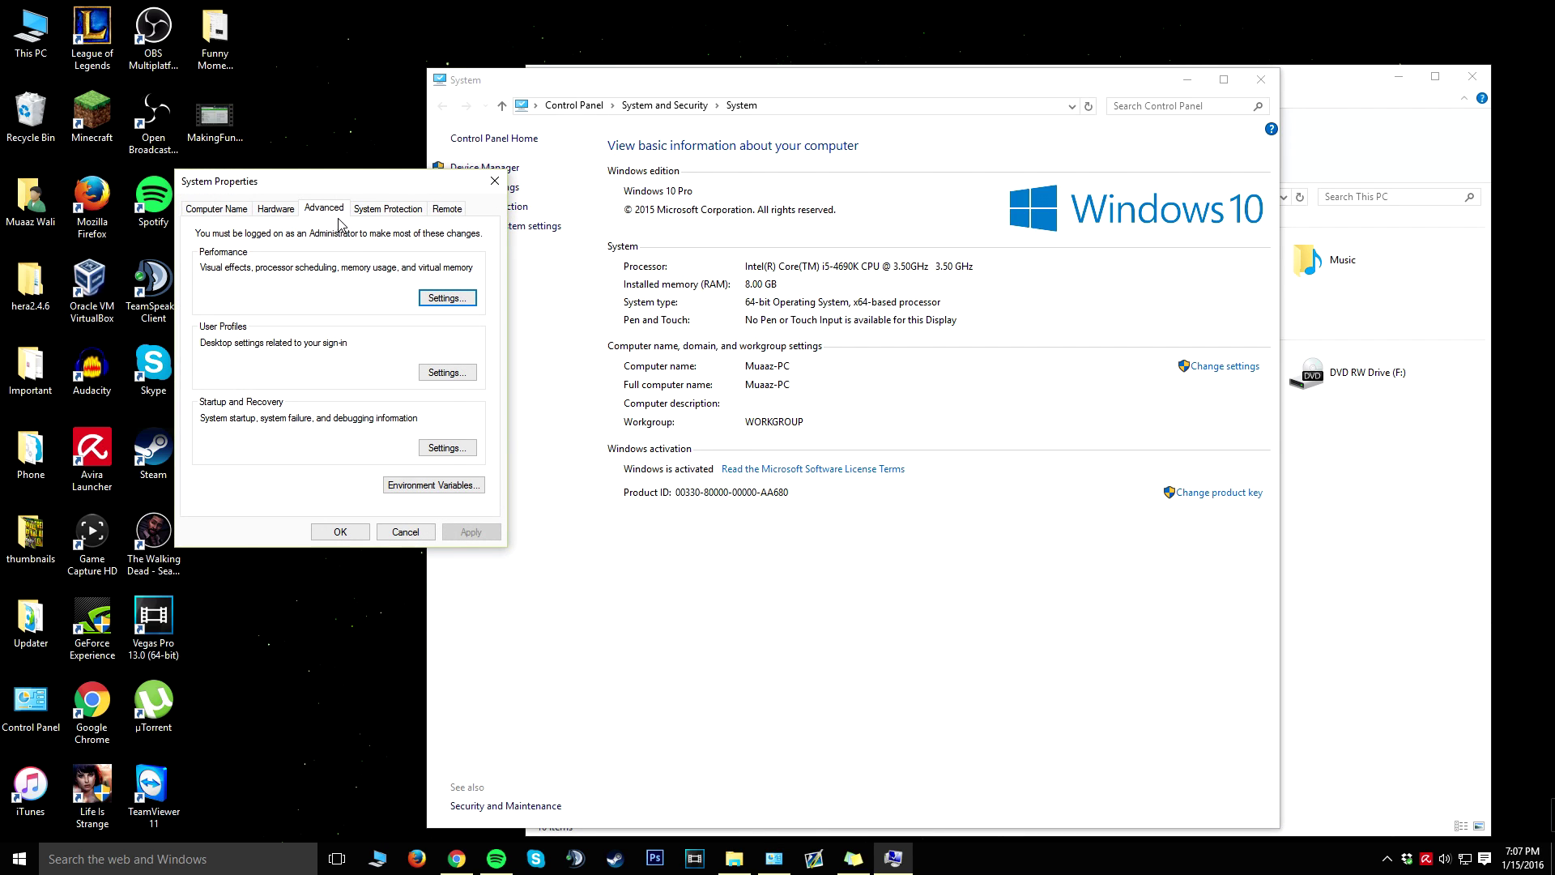
{"action": "left_click_drag", "start_coordinate": [311, 184], "coordinate": [473, 213]}
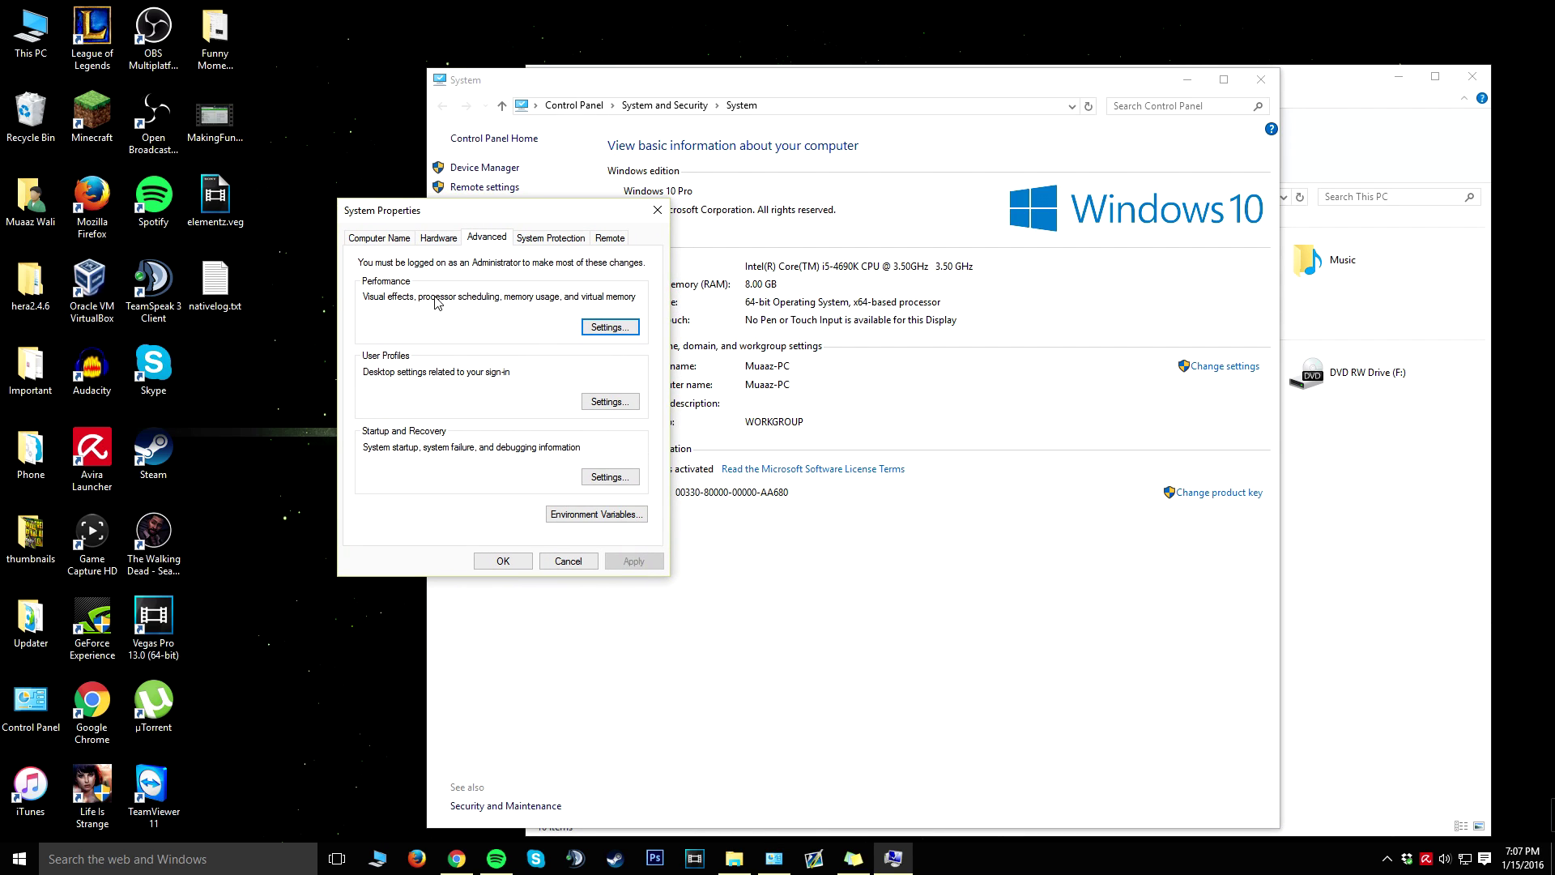
{"action": "left_click", "coordinate": [610, 327]}
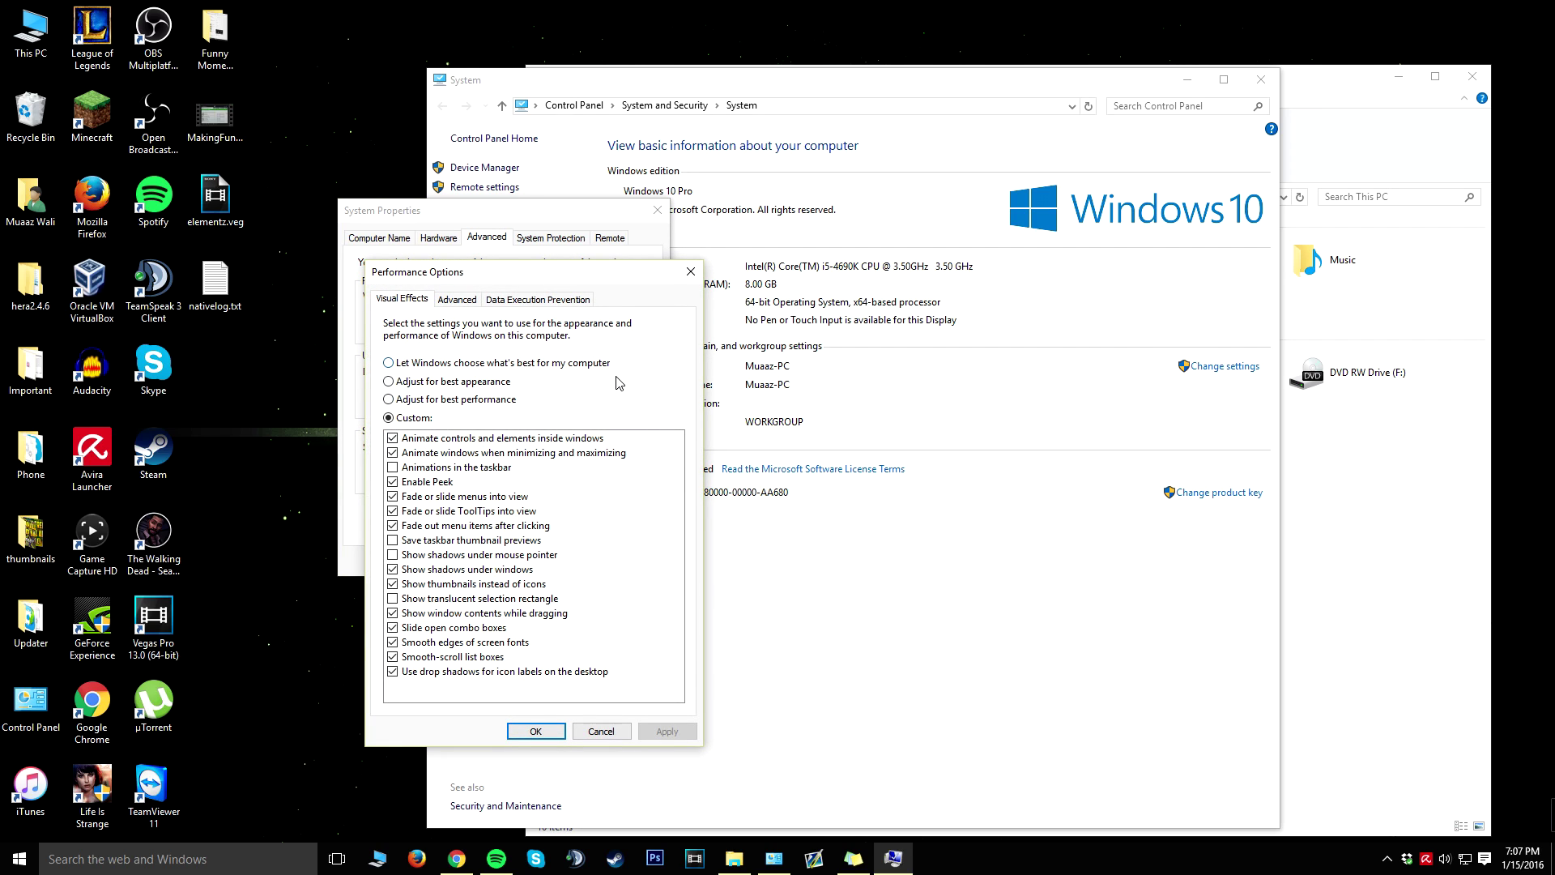
{"action": "left_click", "coordinate": [440, 403]}
{"action": "left_click", "coordinate": [684, 733]}
{"action": "left_click", "coordinate": [535, 731]}
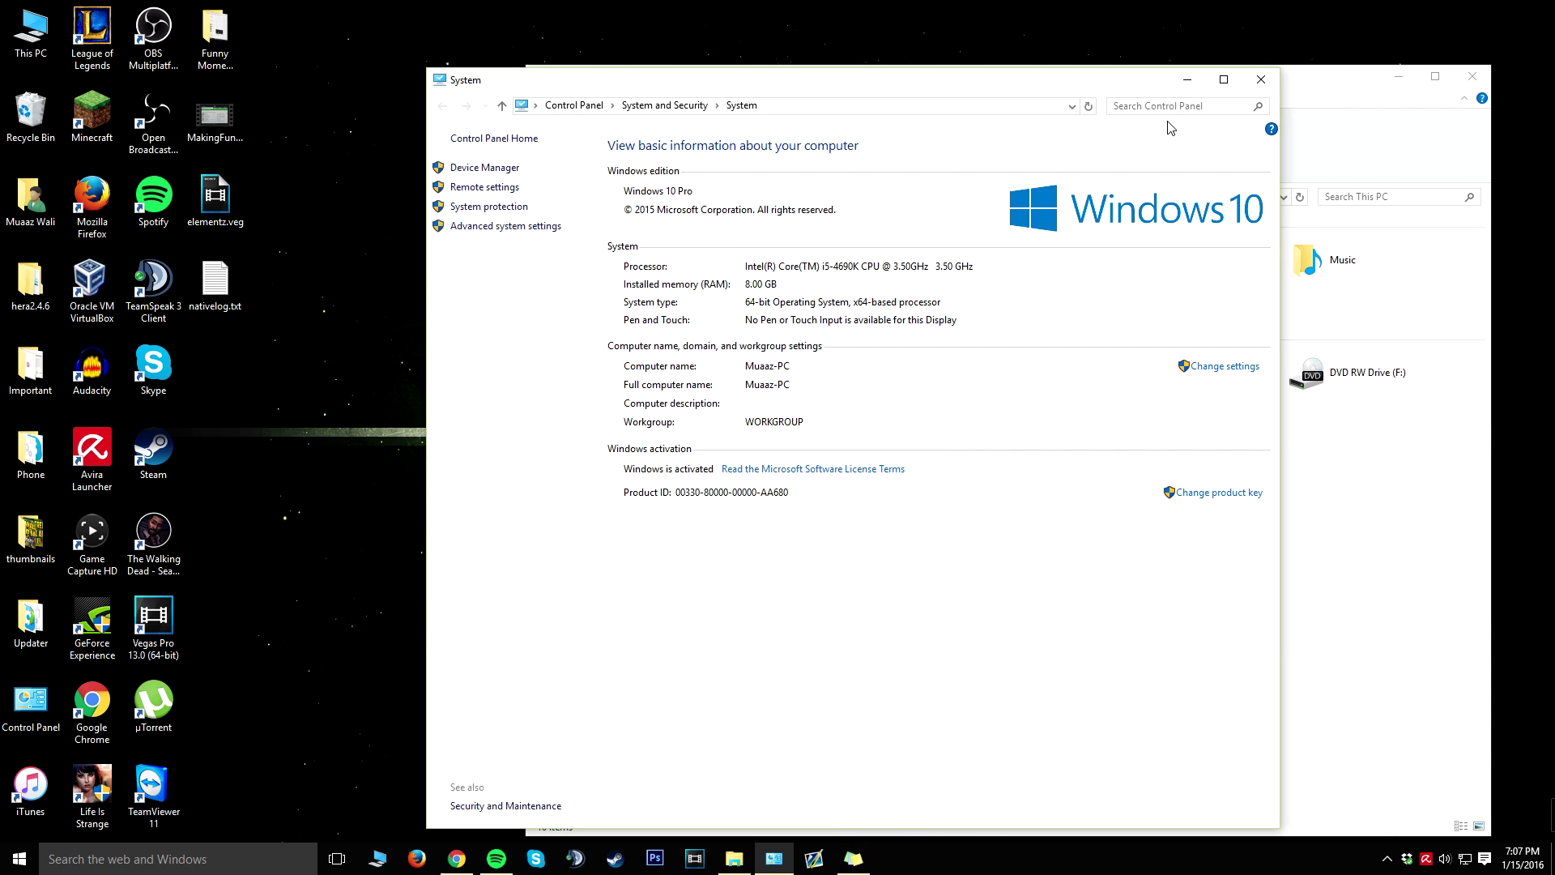
{"action": "left_click", "coordinate": [1261, 79]}
Permanently empty the Recycle Bin's 546 items and close it.
{"action": "left_click", "coordinate": [1471, 78]}
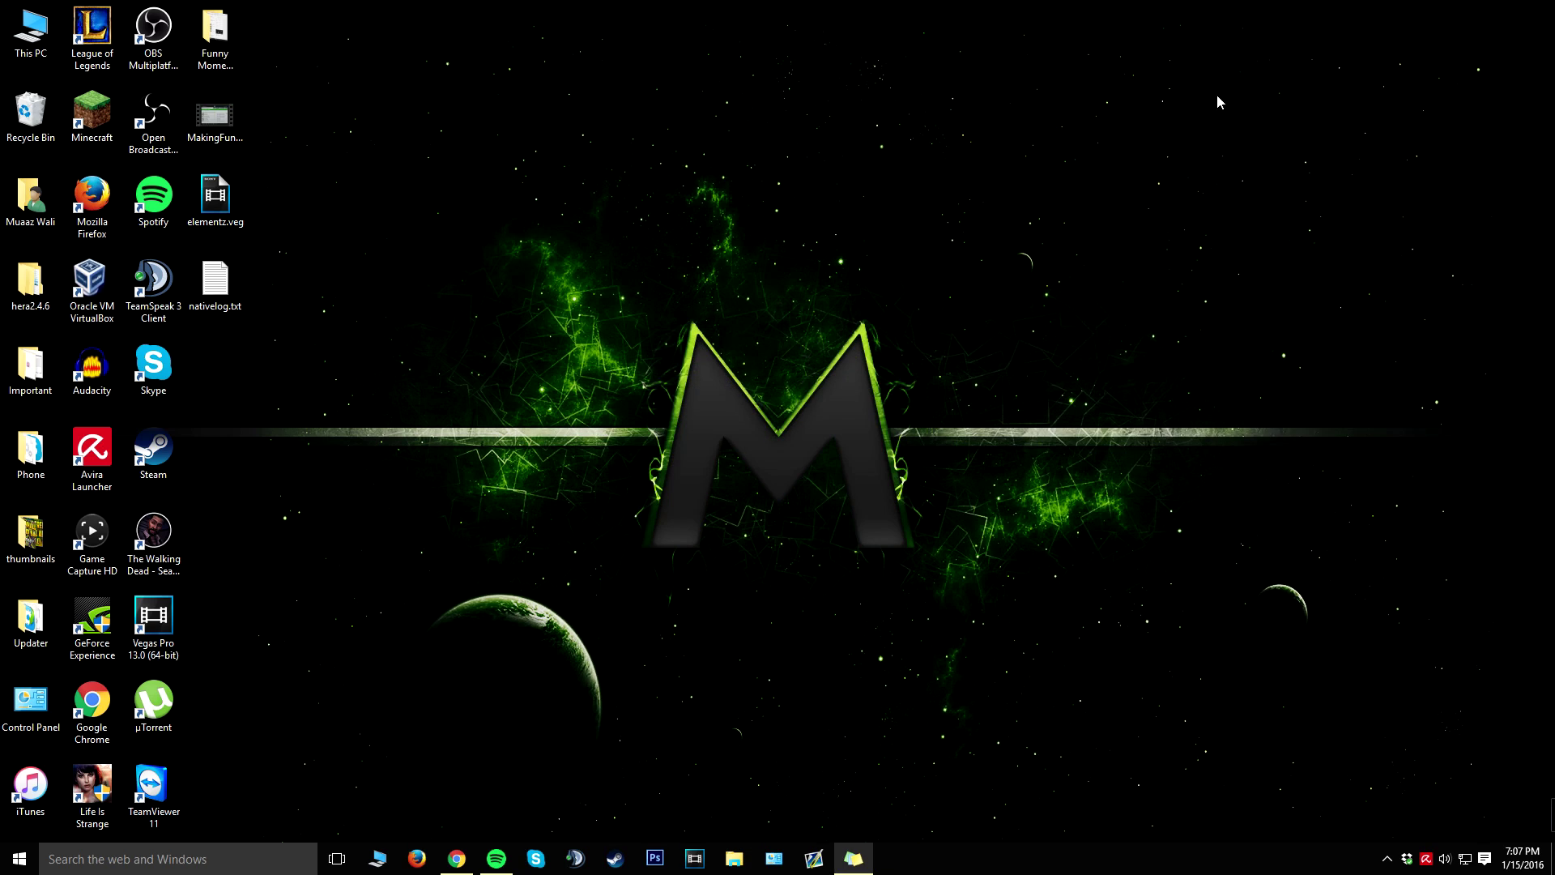
{"action": "double_click", "coordinate": [31, 113]}
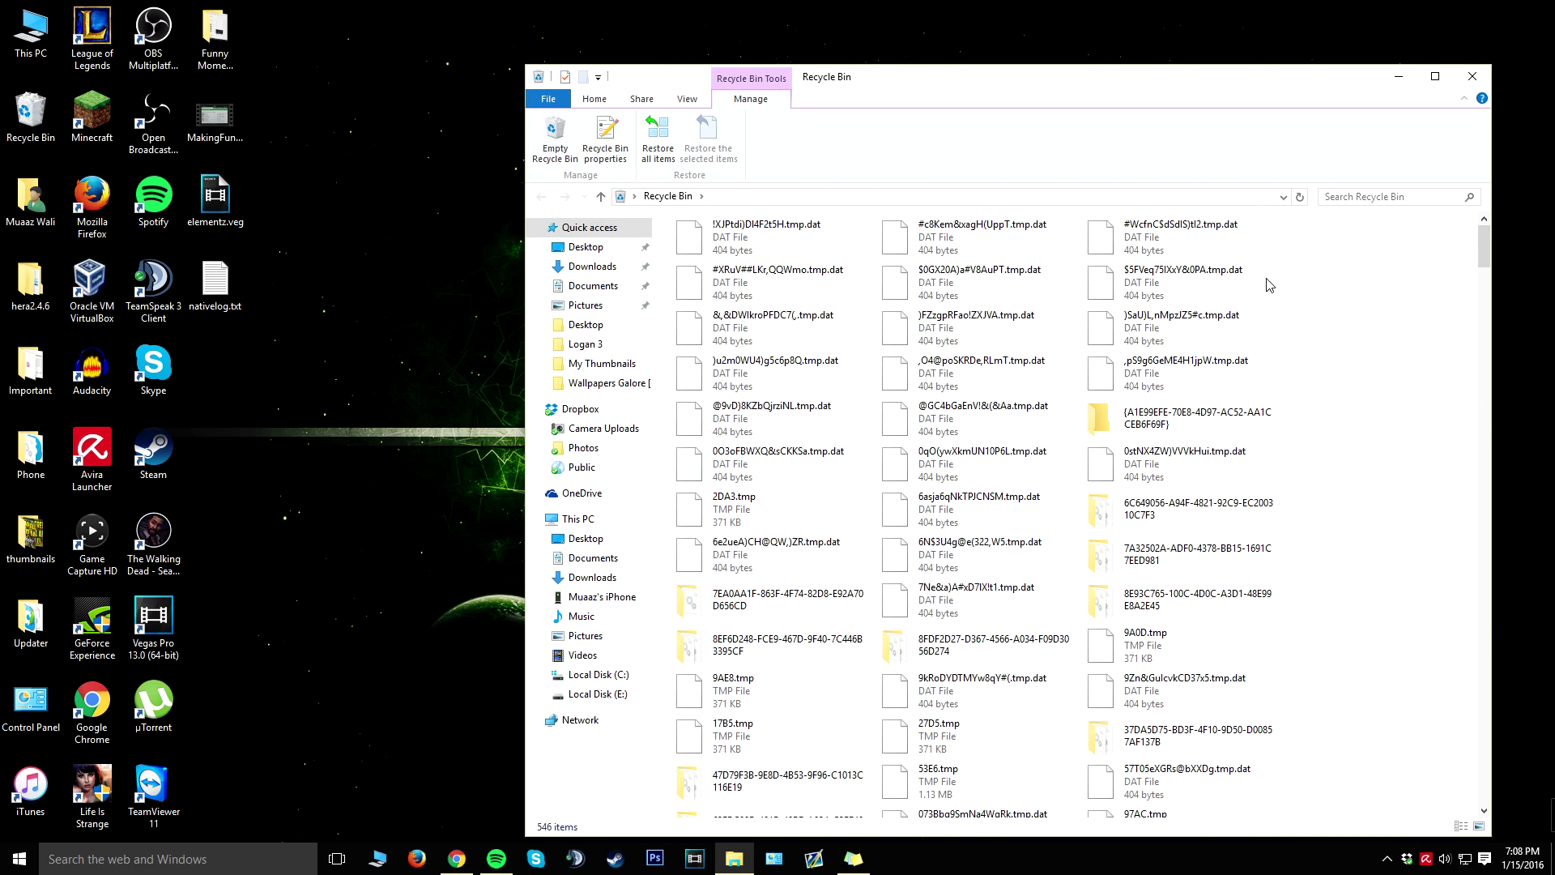
{"action": "left_click", "coordinate": [556, 139]}
{"action": "left_click", "coordinate": [842, 441]}
{"action": "key", "text": "alt+F4"}
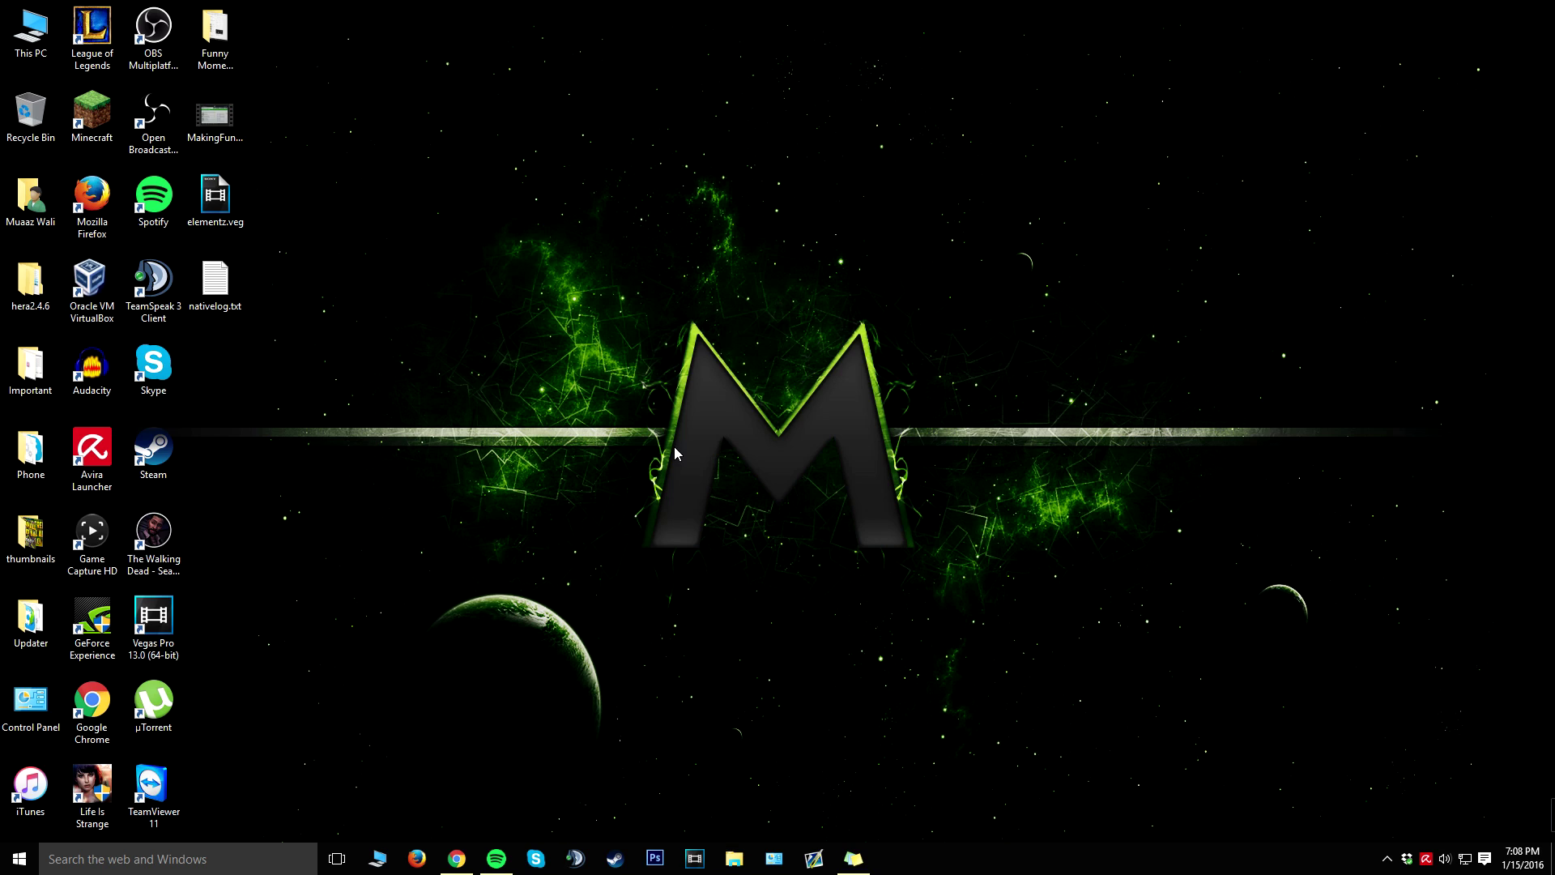
{"action": "right_click", "coordinate": [19, 858]}
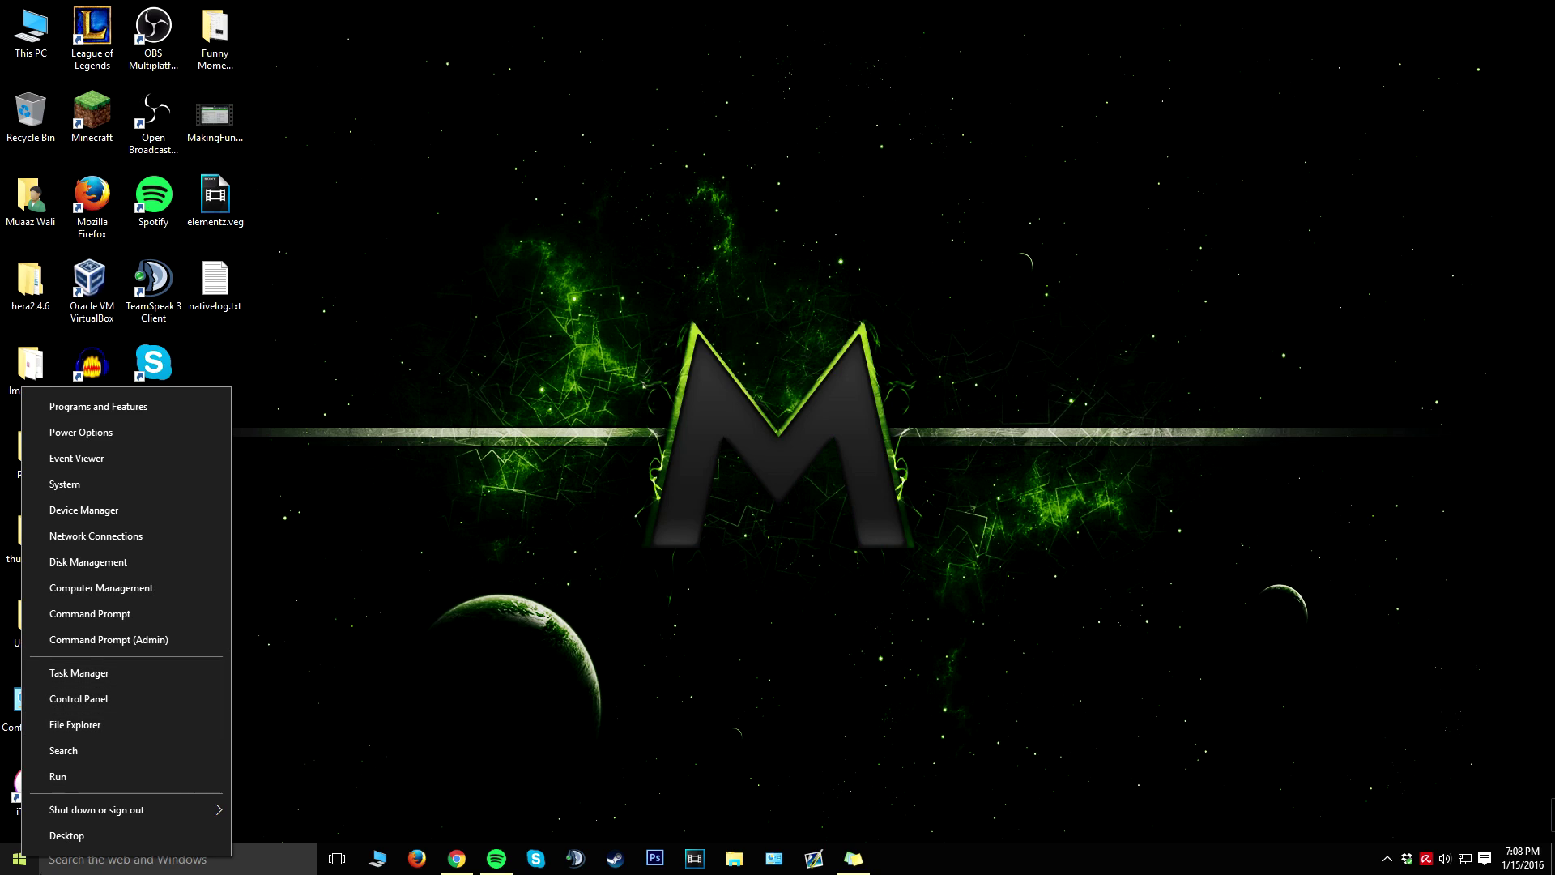
Open Programs and Features from Control Panel, select Psychonauts, then minimize to the desktop.
{"action": "left_click", "coordinate": [81, 699]}
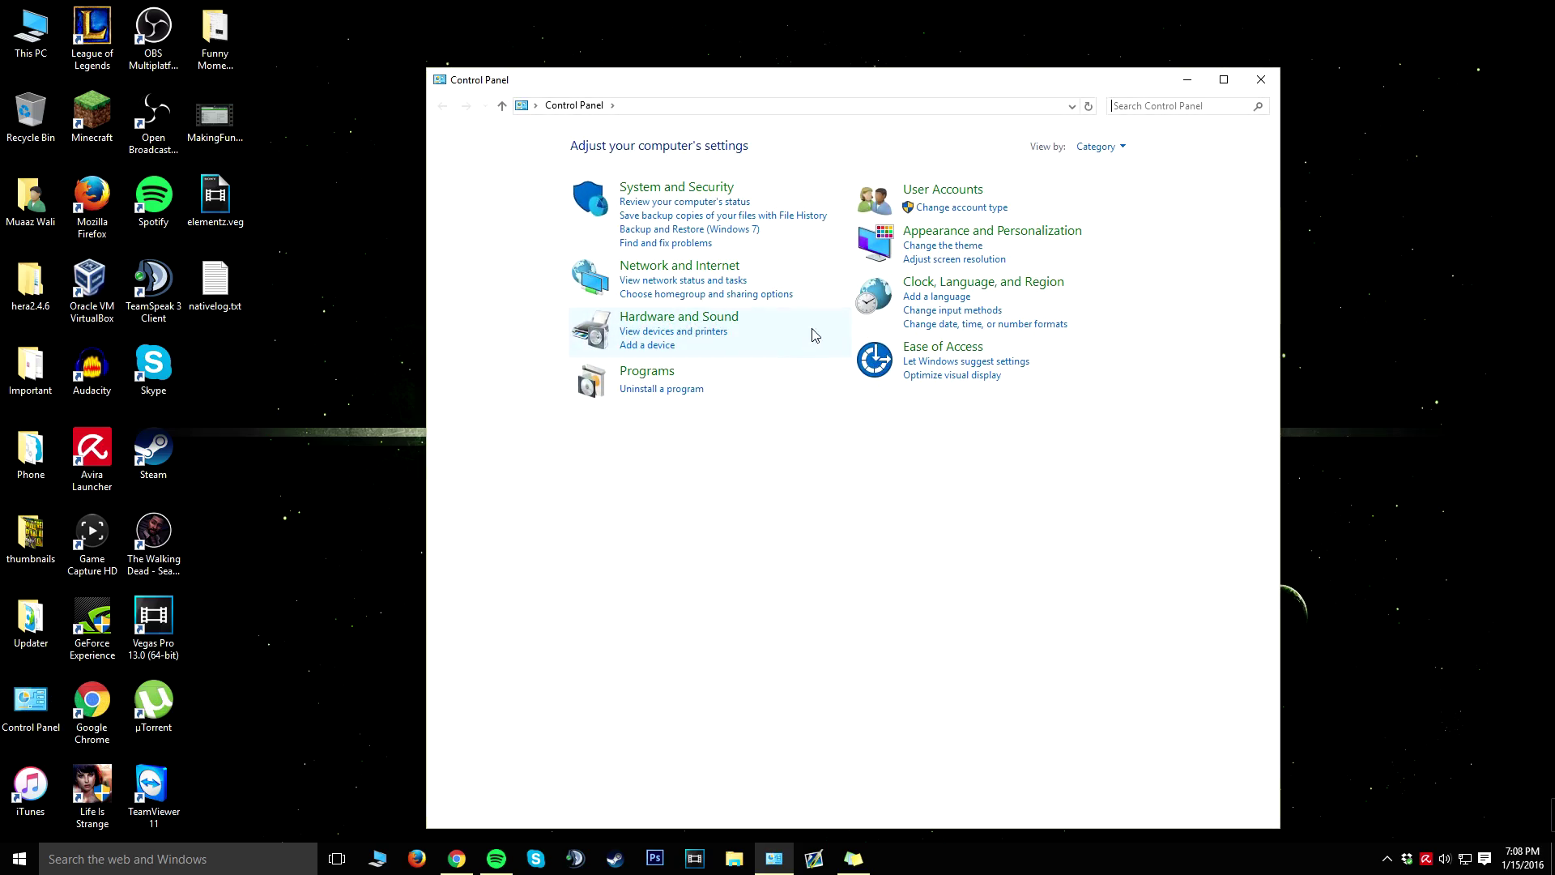
{"action": "left_click", "coordinate": [671, 390]}
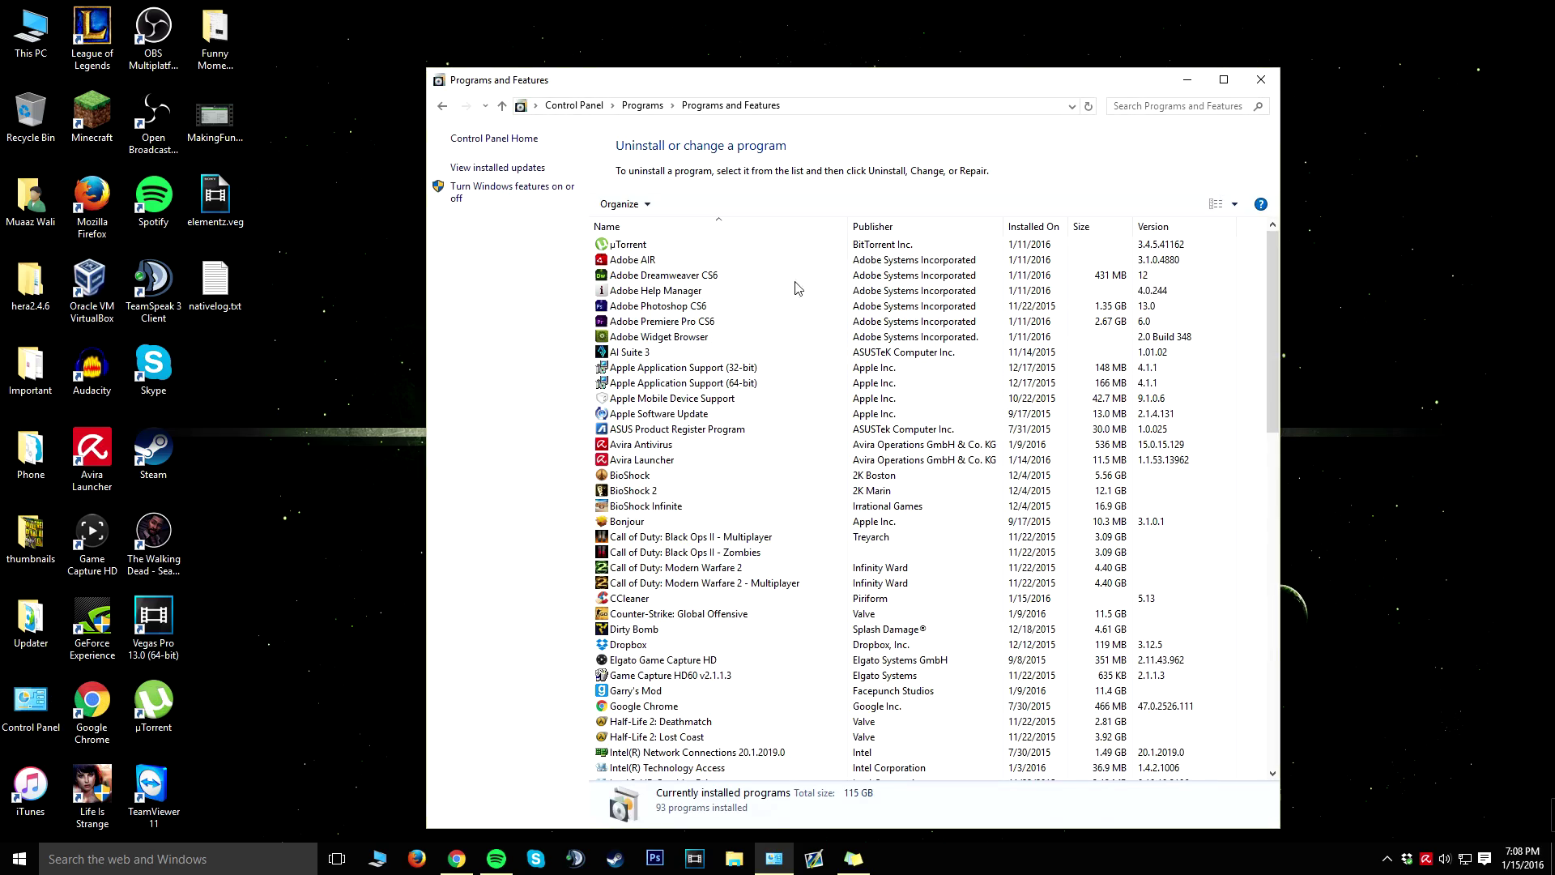
{"action": "left_click_drag", "start_coordinate": [1272, 276], "coordinate": [1209, 500]}
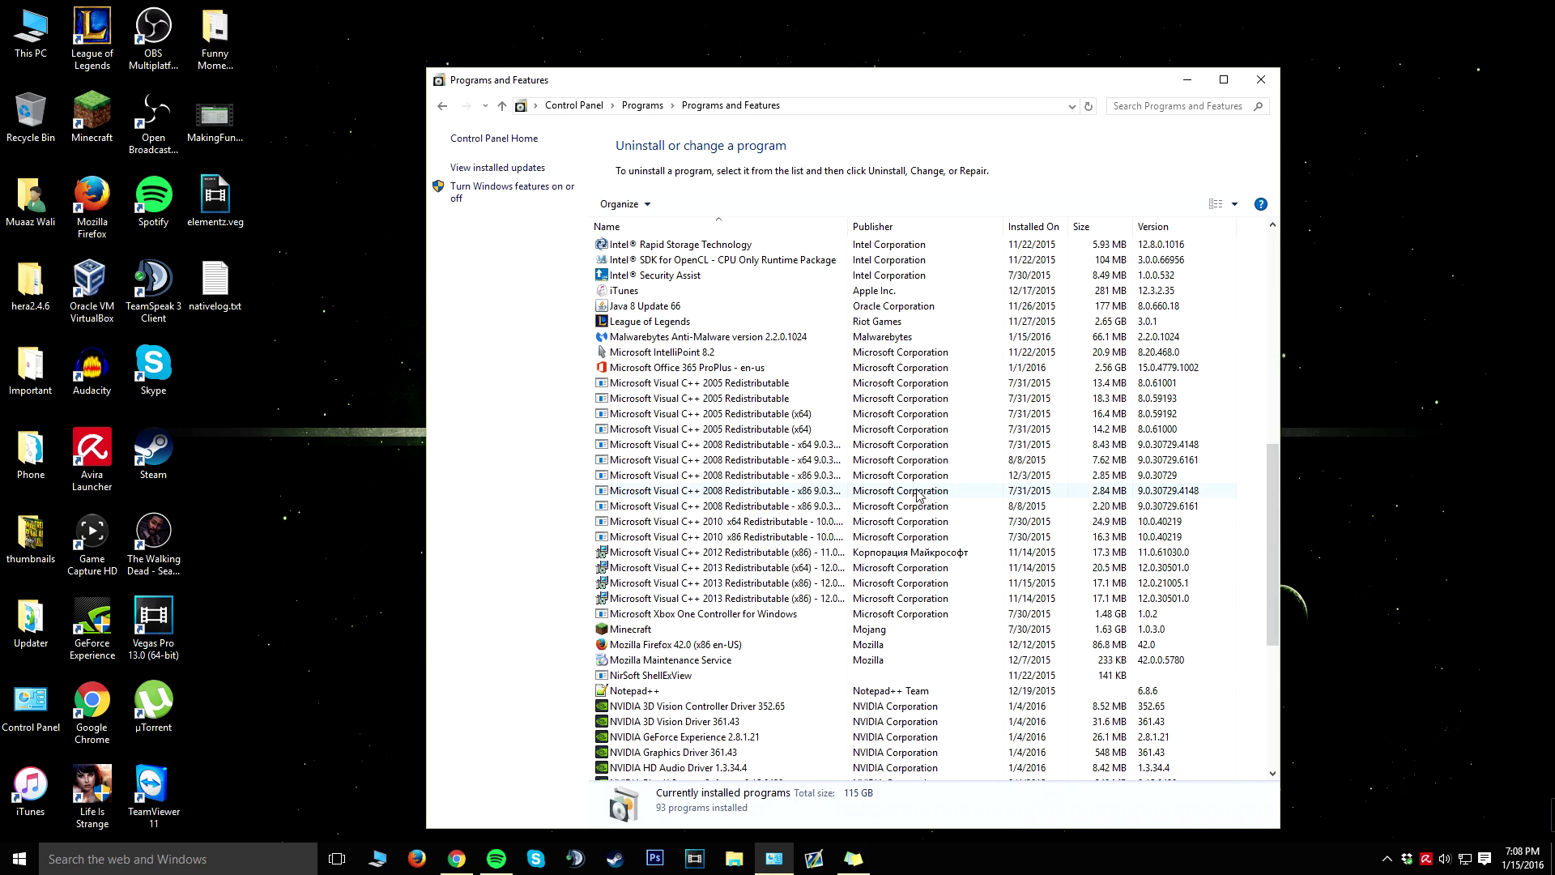
{"action": "left_click_drag", "start_coordinate": [1280, 486], "coordinate": [1278, 252]}
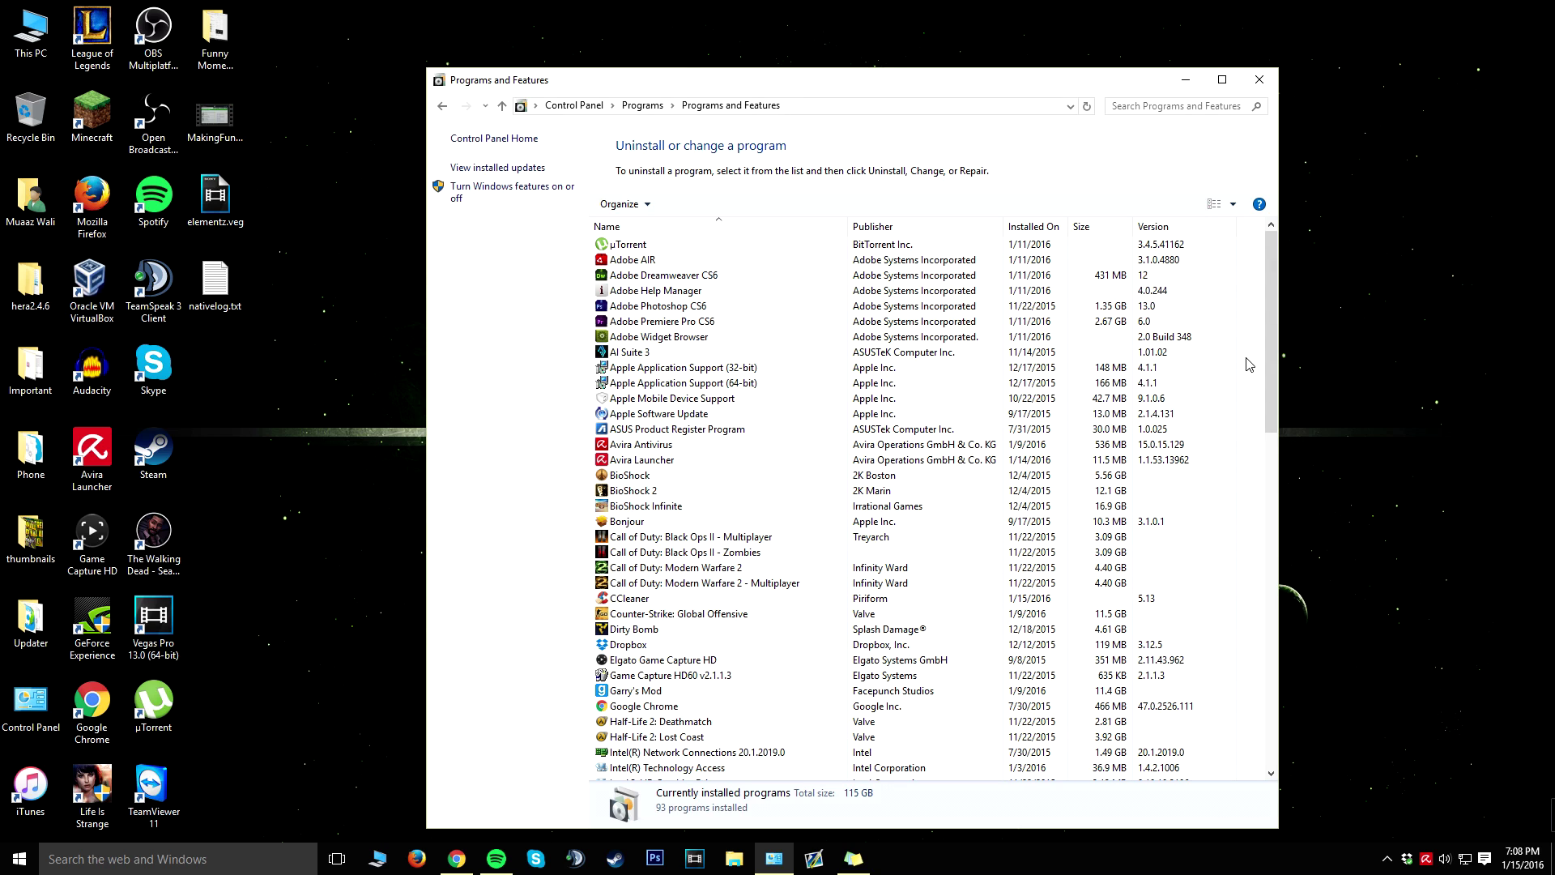
{"action": "left_click_drag", "start_coordinate": [1271, 290], "coordinate": [1233, 633]}
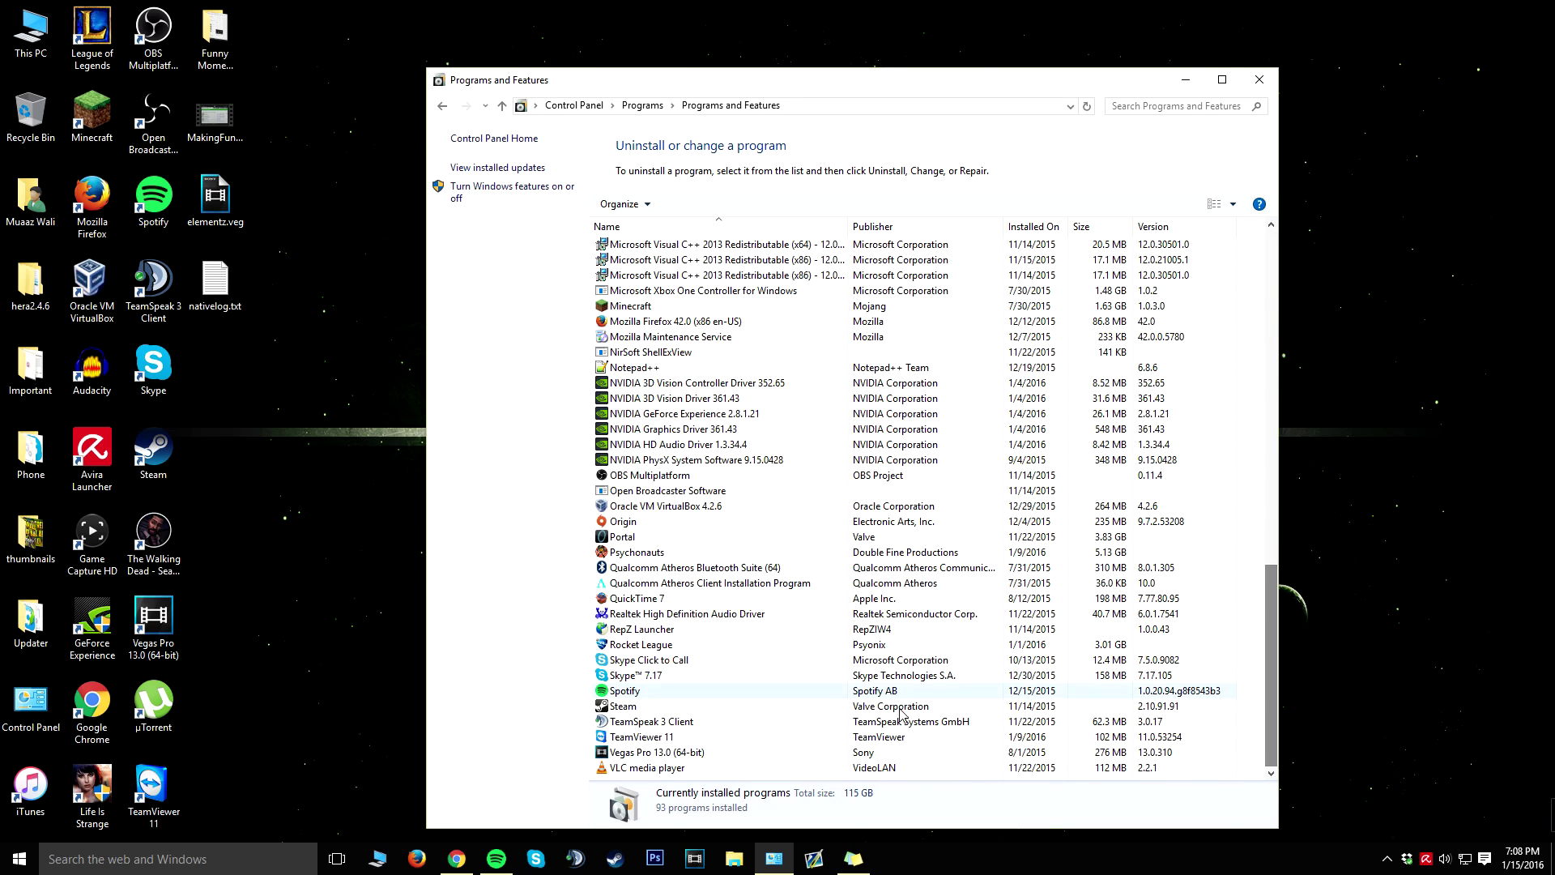
{"action": "left_click", "coordinate": [666, 552]}
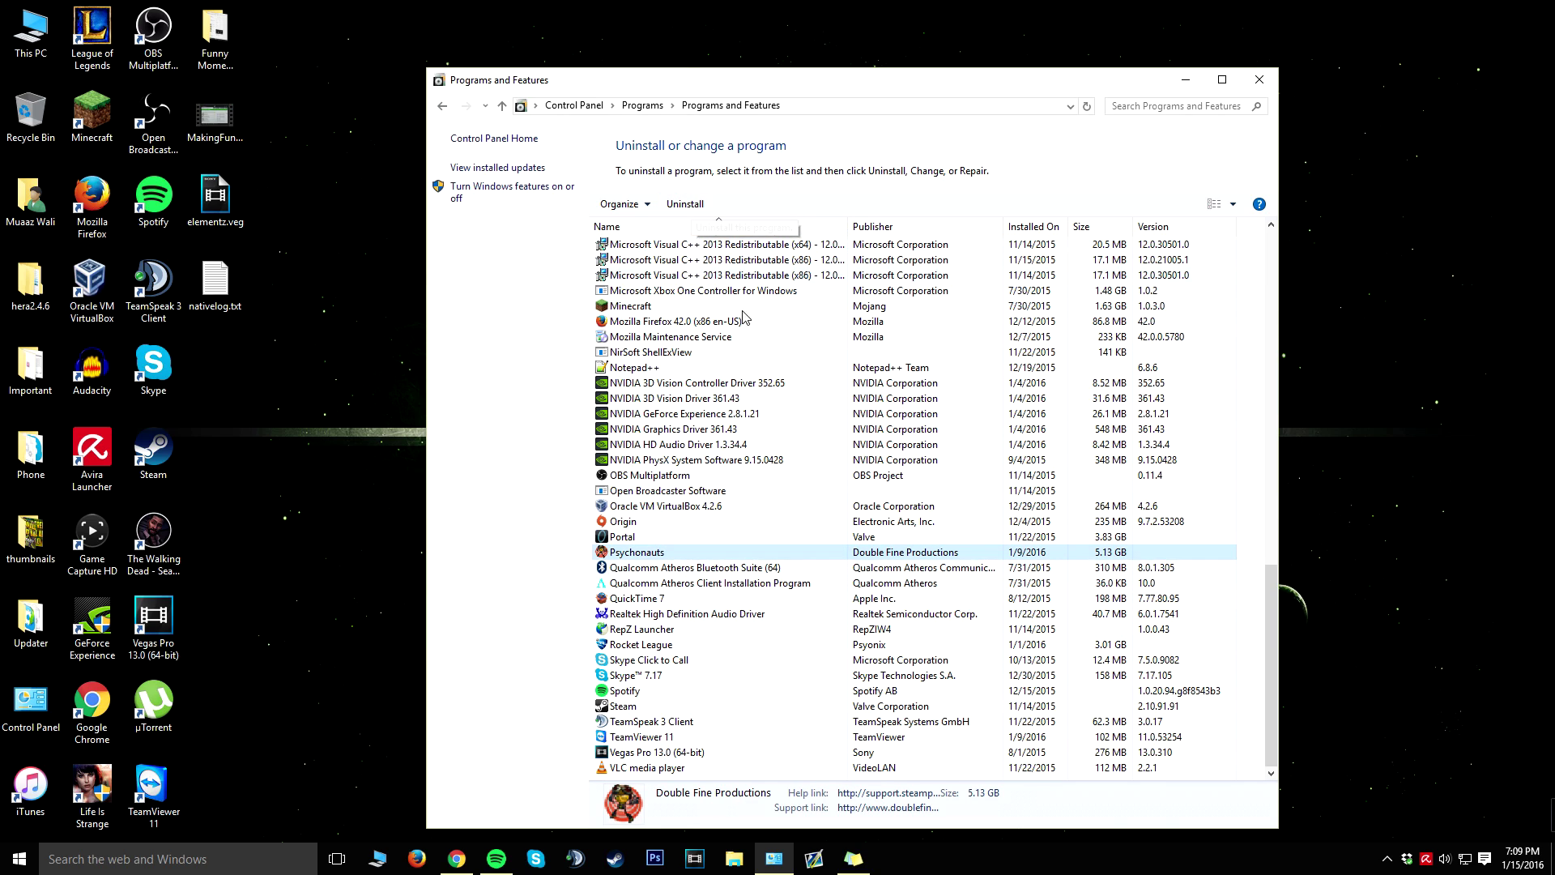
{"action": "key", "text": "super+d"}
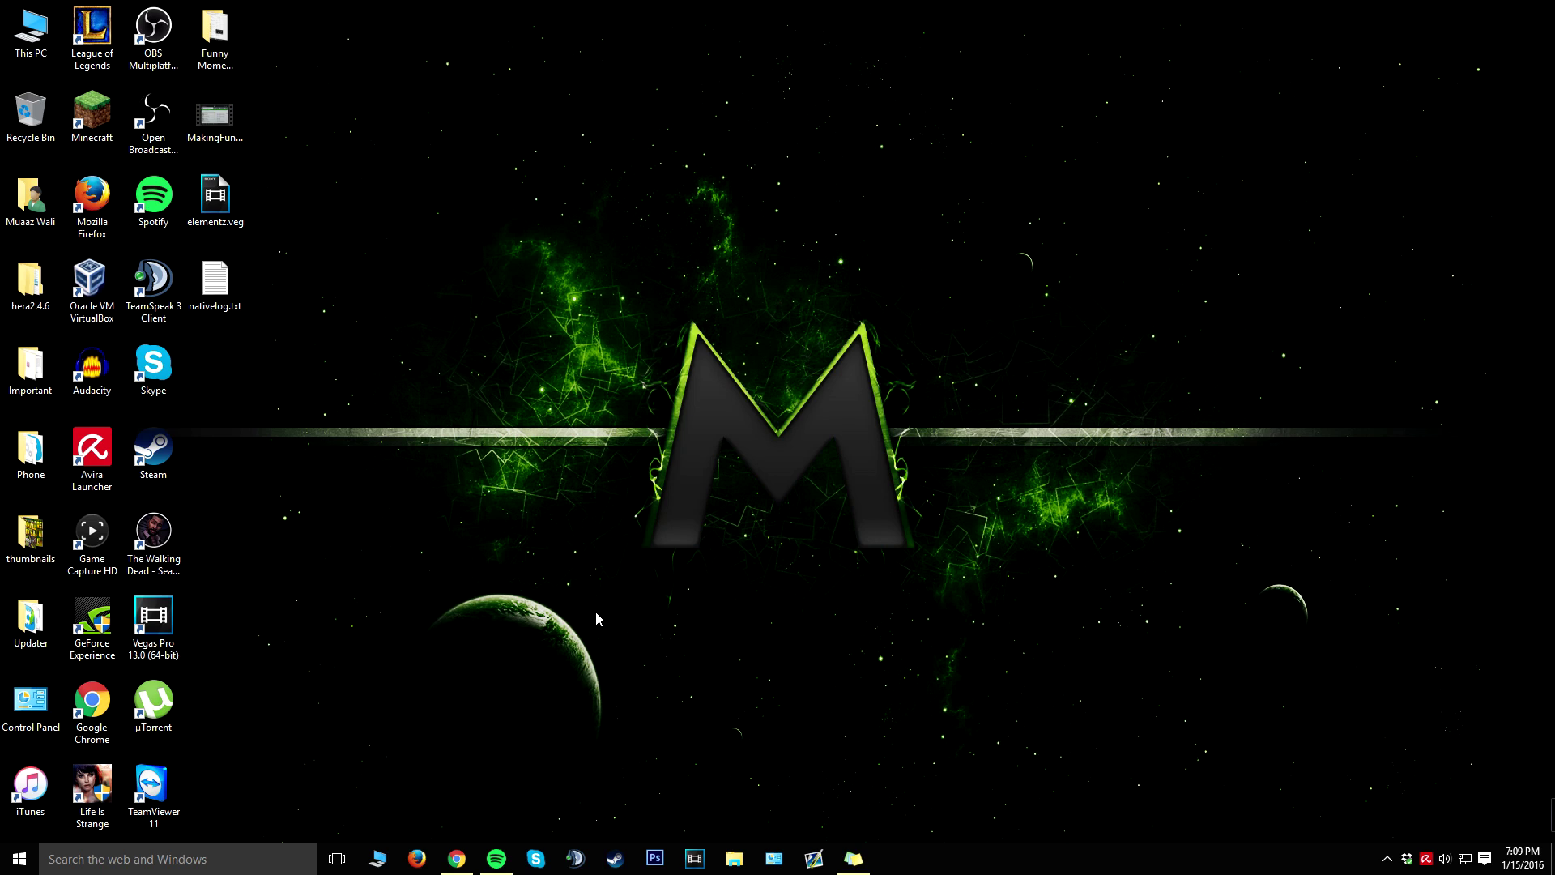
Launch Task Manager from the taskbar menu, close it, and relaunch it.
{"action": "right_click", "coordinate": [989, 859]}
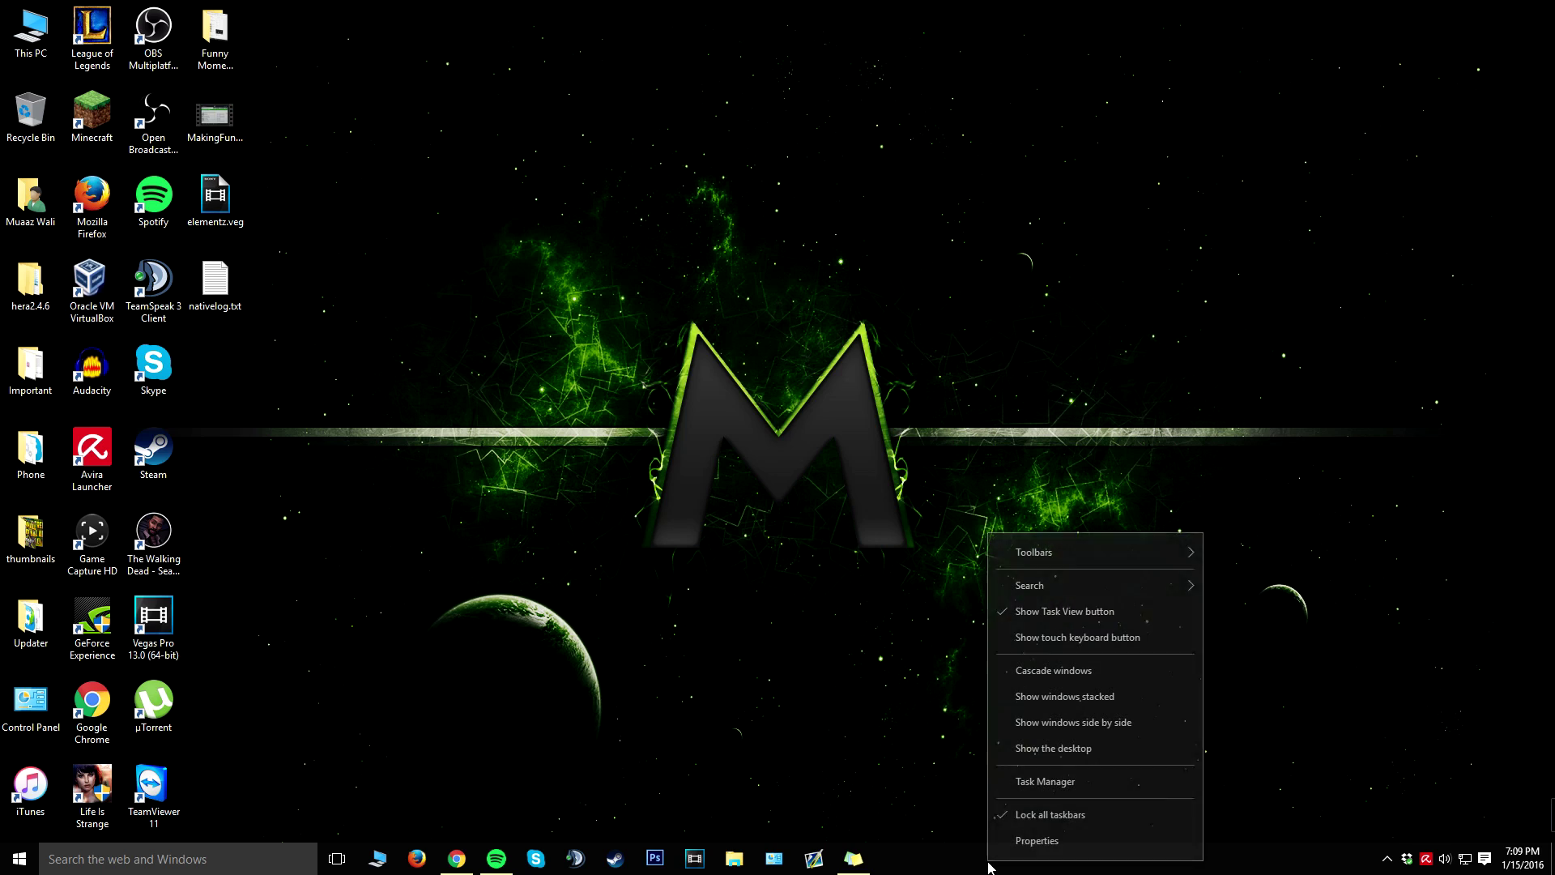
{"action": "left_click", "coordinate": [1054, 783]}
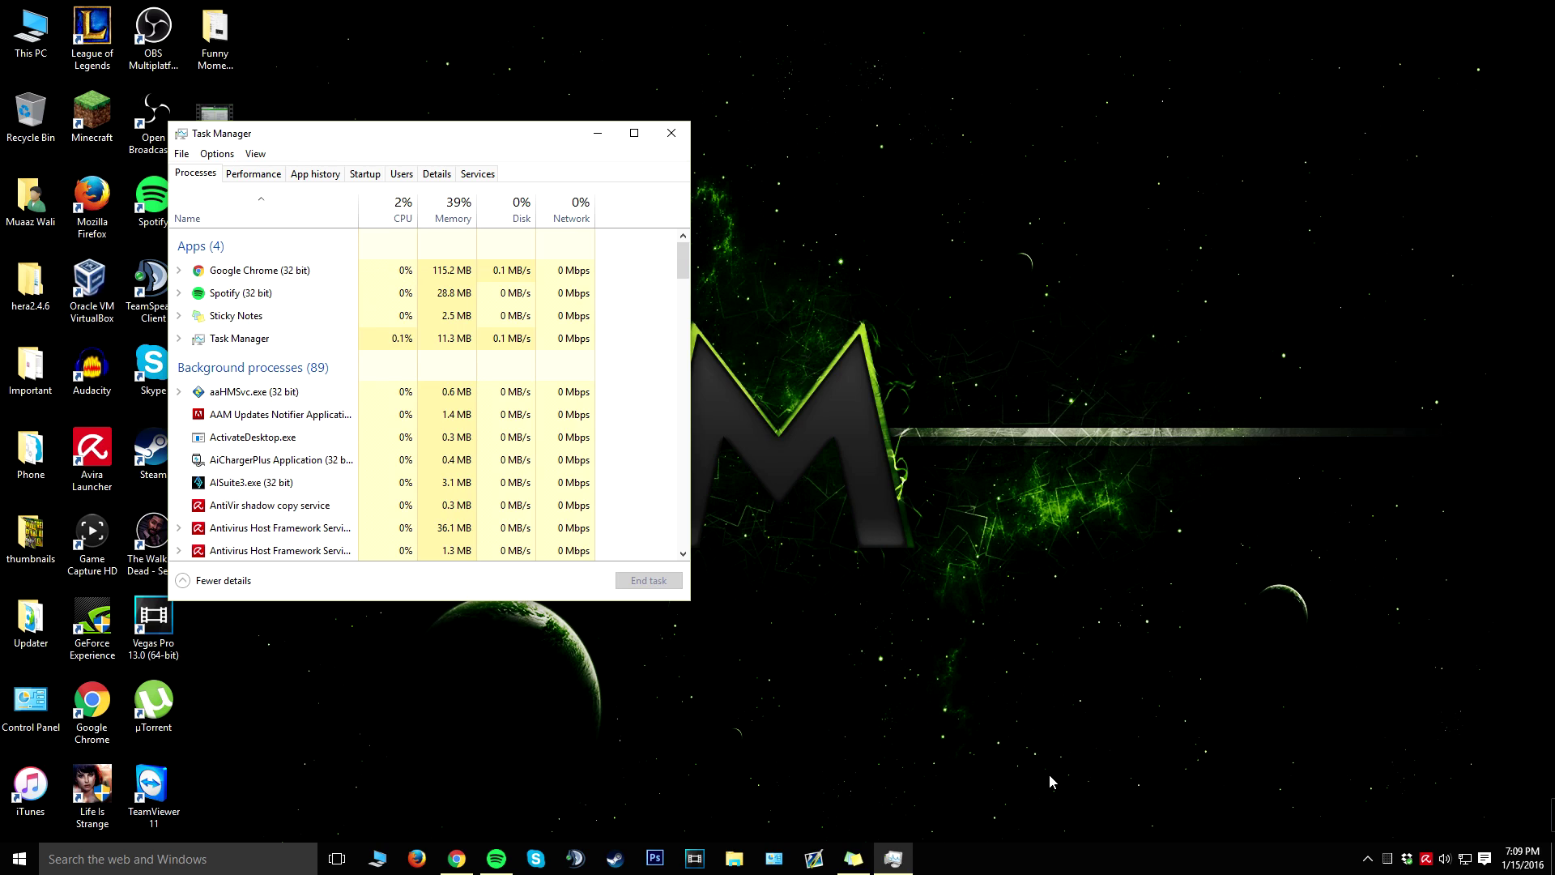
{"action": "left_click", "coordinate": [671, 133]}
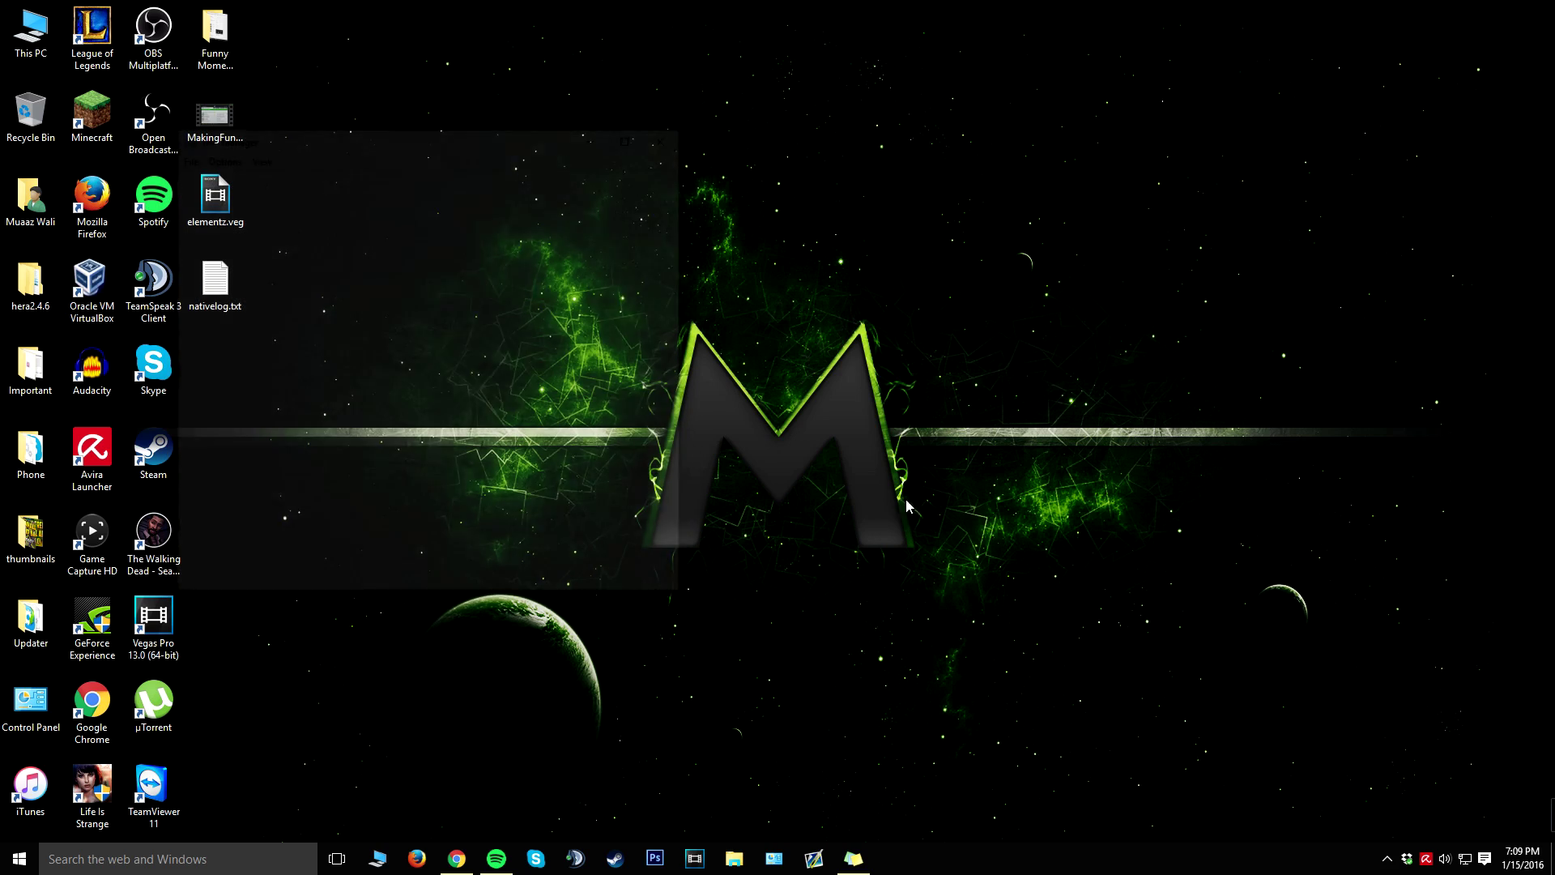
{"action": "right_click", "coordinate": [990, 852]}
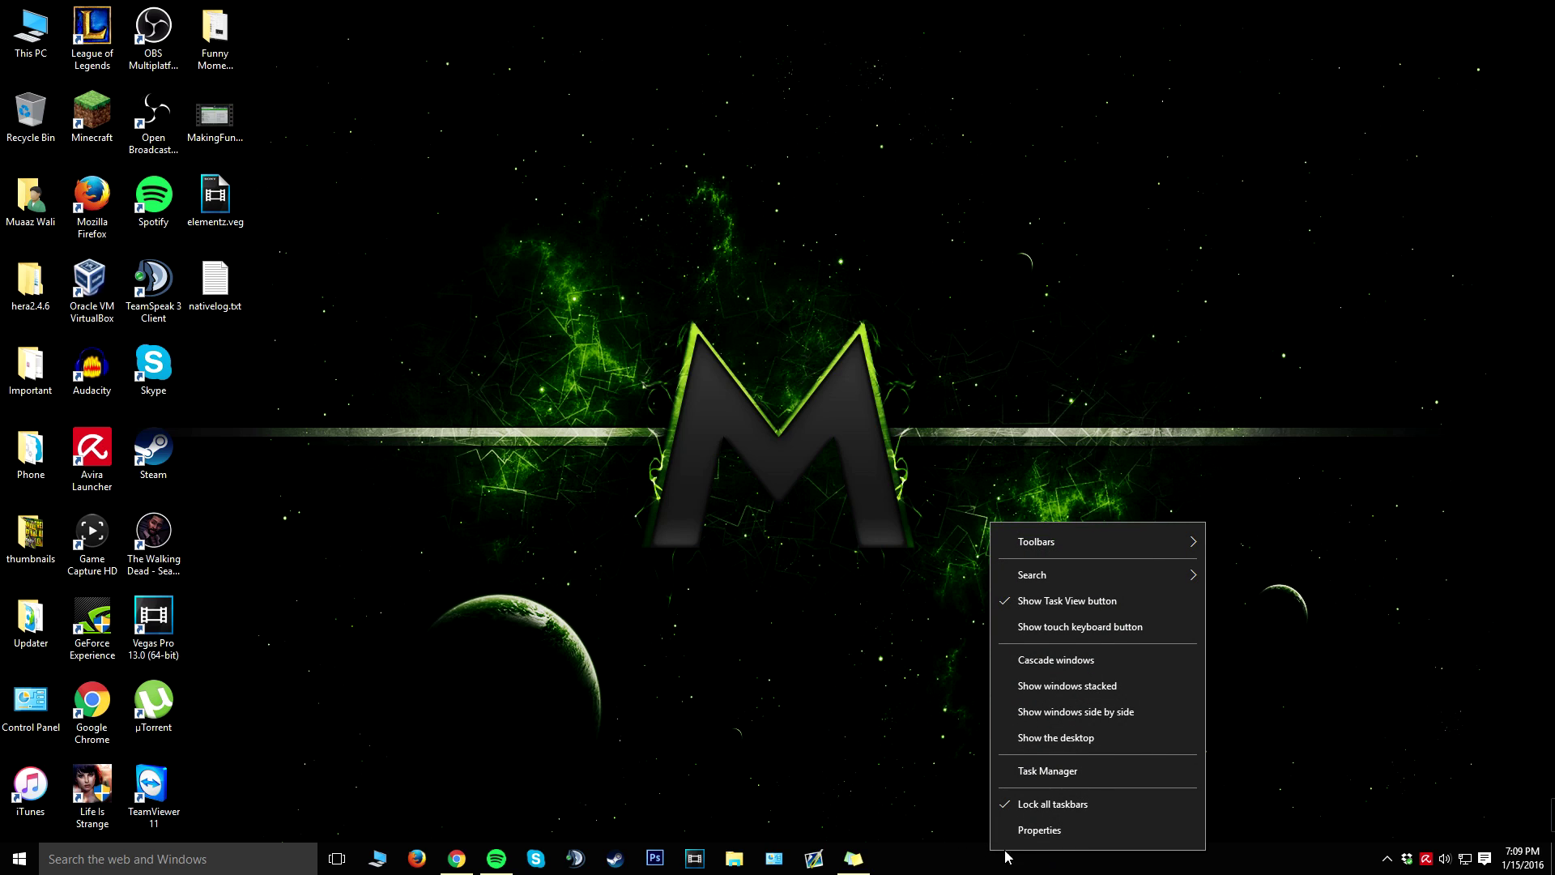
{"action": "left_click", "coordinate": [1055, 774]}
Centre Task Manager and leave it in More details view on the Processes tab.
{"action": "left_click_drag", "start_coordinate": [398, 136], "coordinate": [790, 143]}
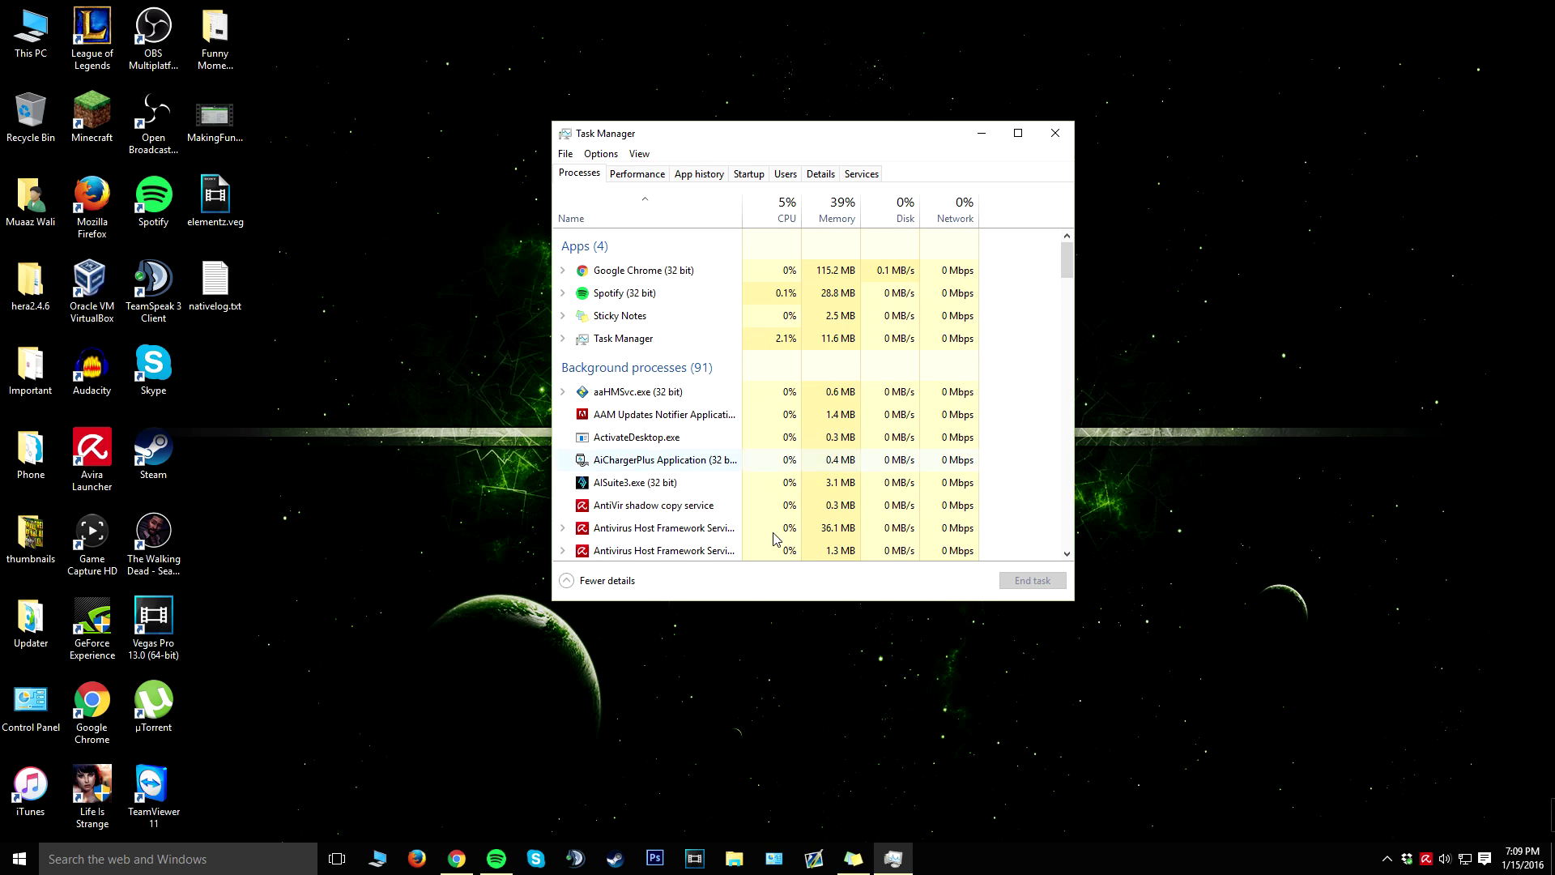
{"action": "left_click", "coordinate": [746, 175]}
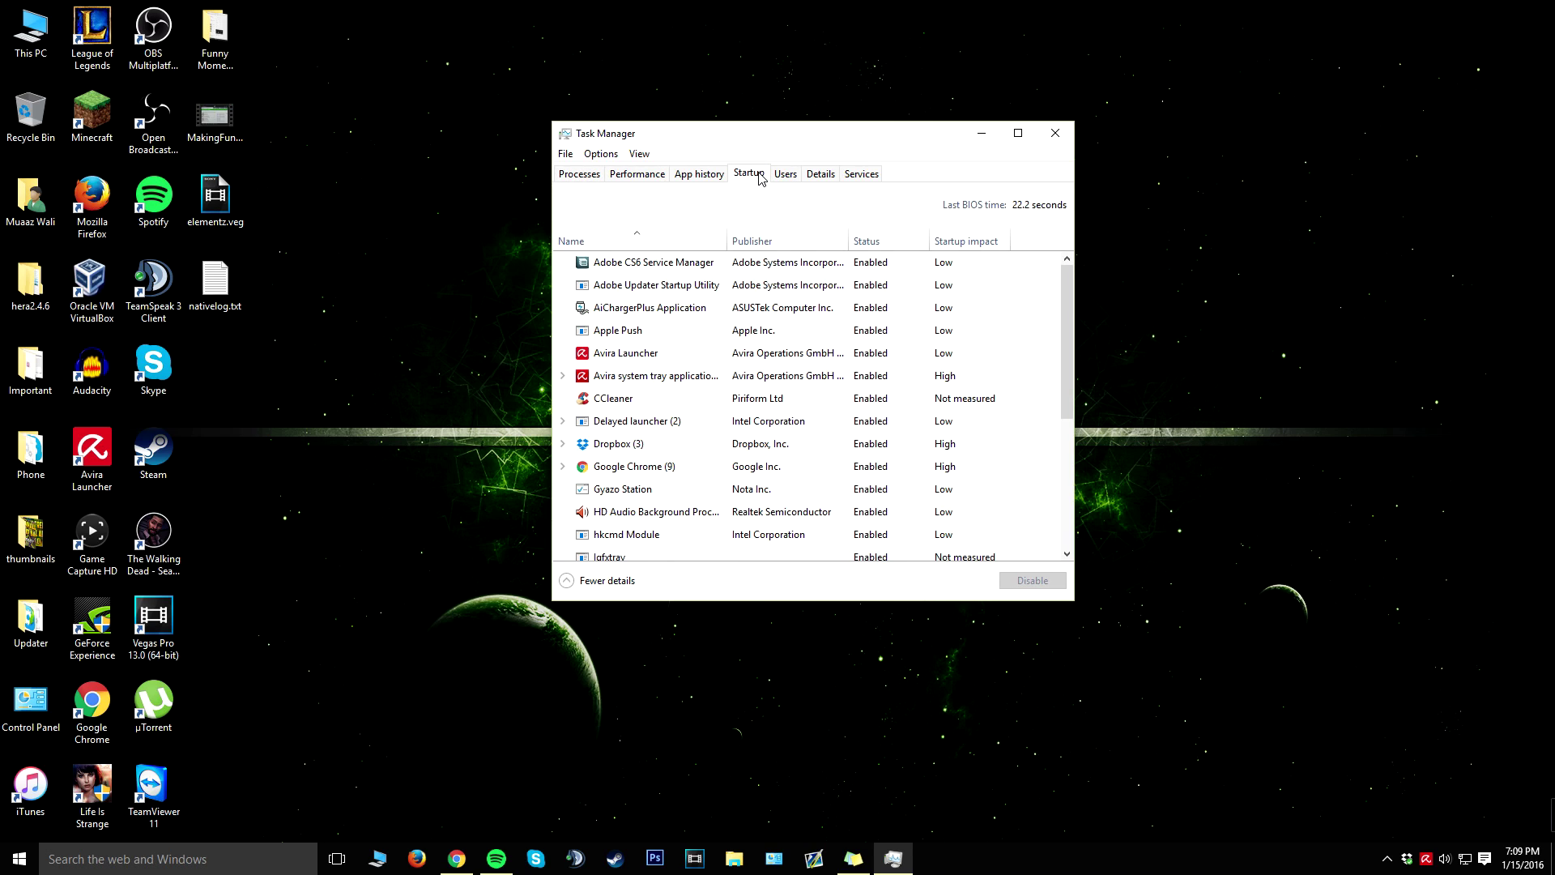
{"action": "left_click", "coordinate": [574, 178]}
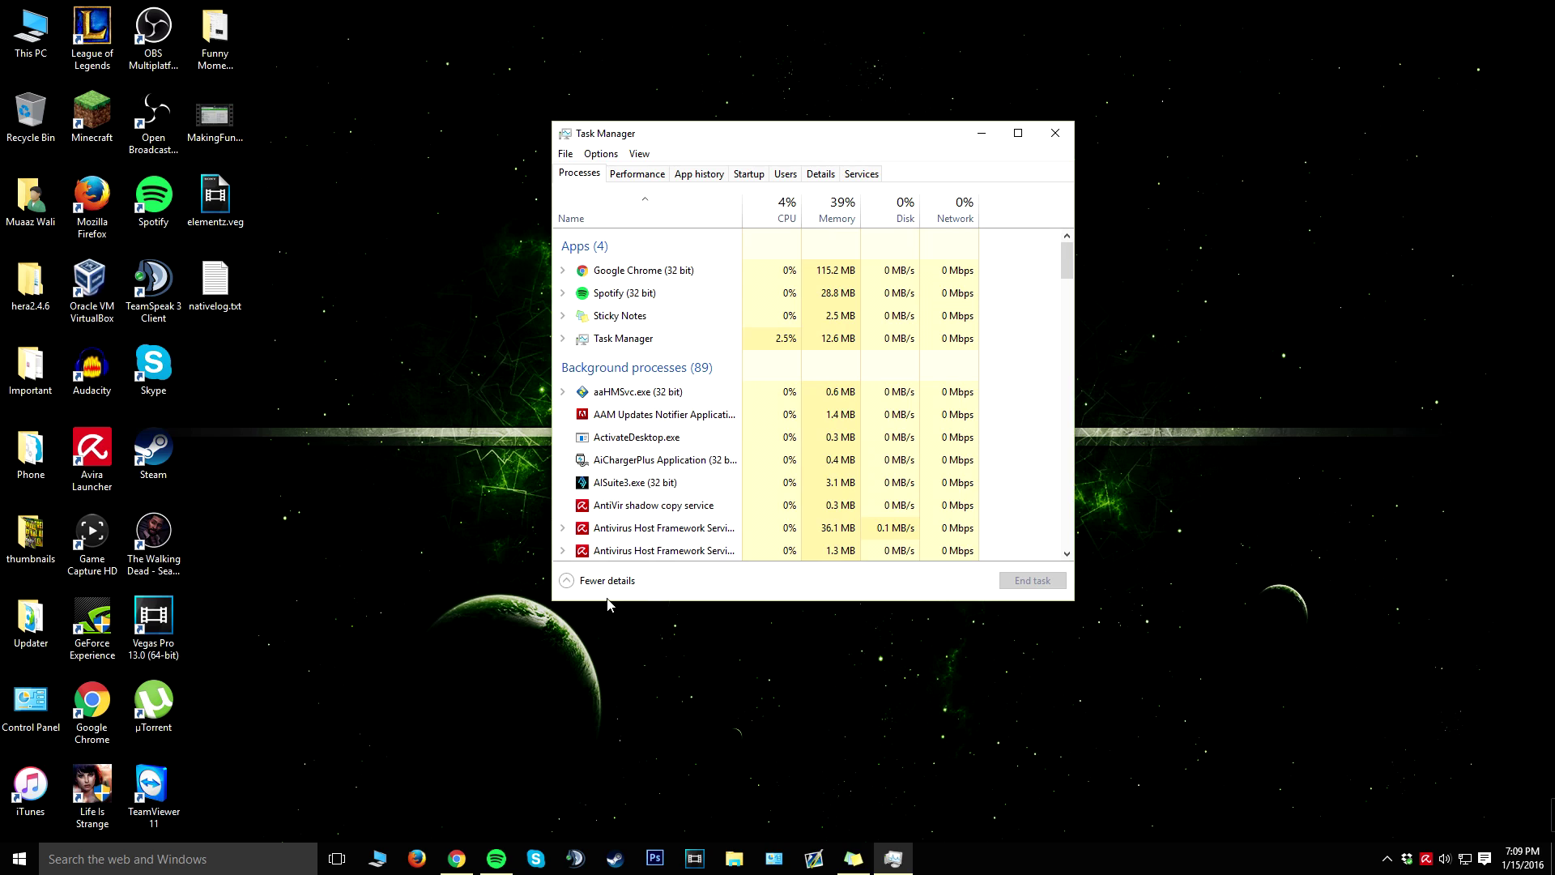
{"action": "left_click", "coordinate": [574, 584]}
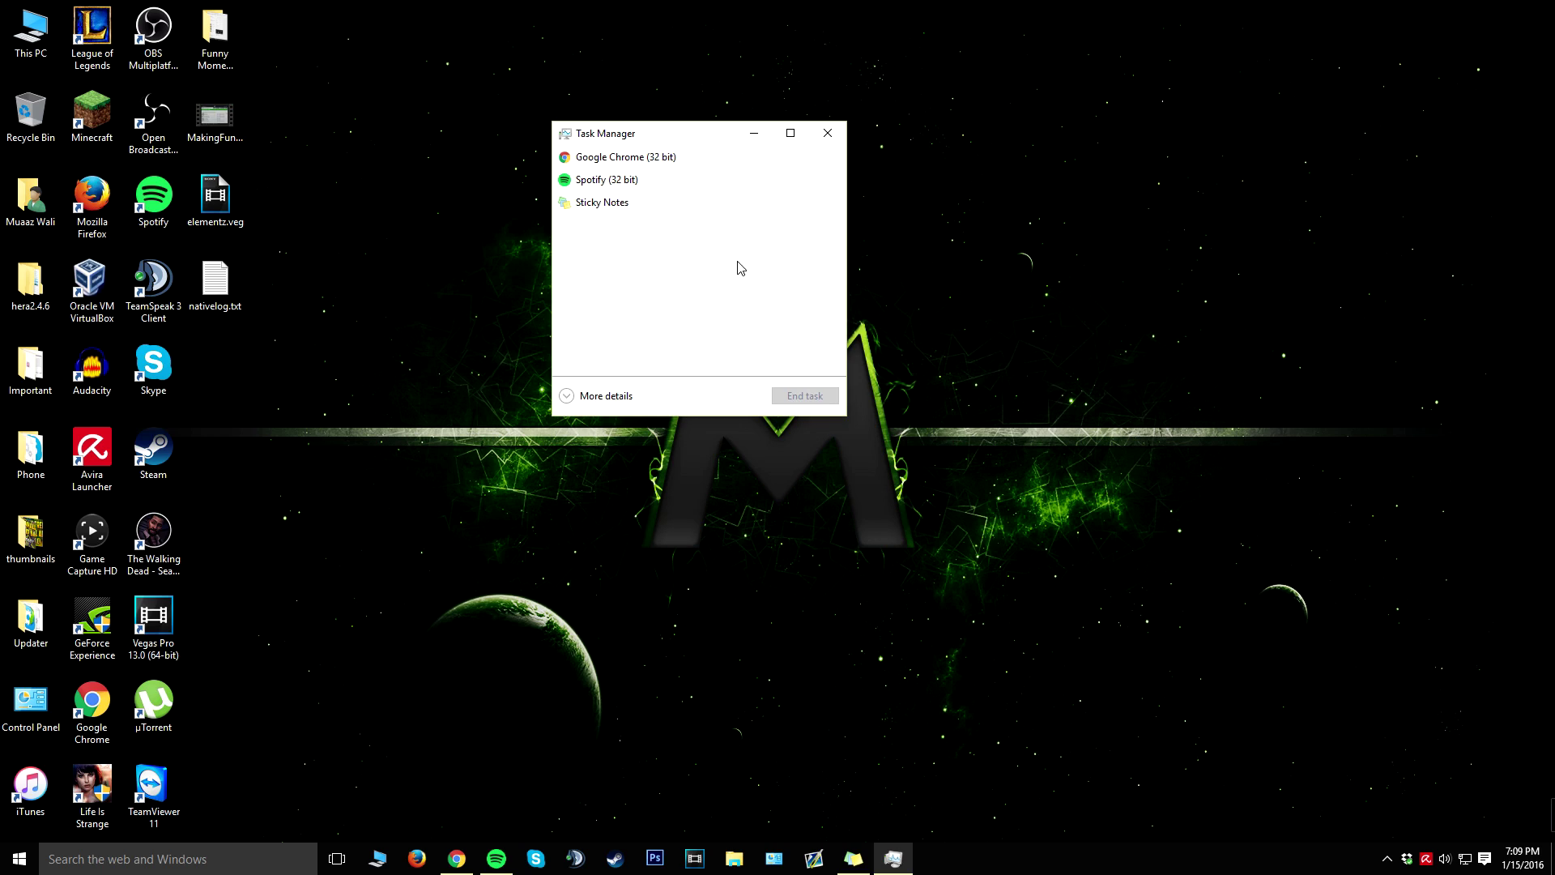
{"action": "left_click", "coordinate": [571, 401]}
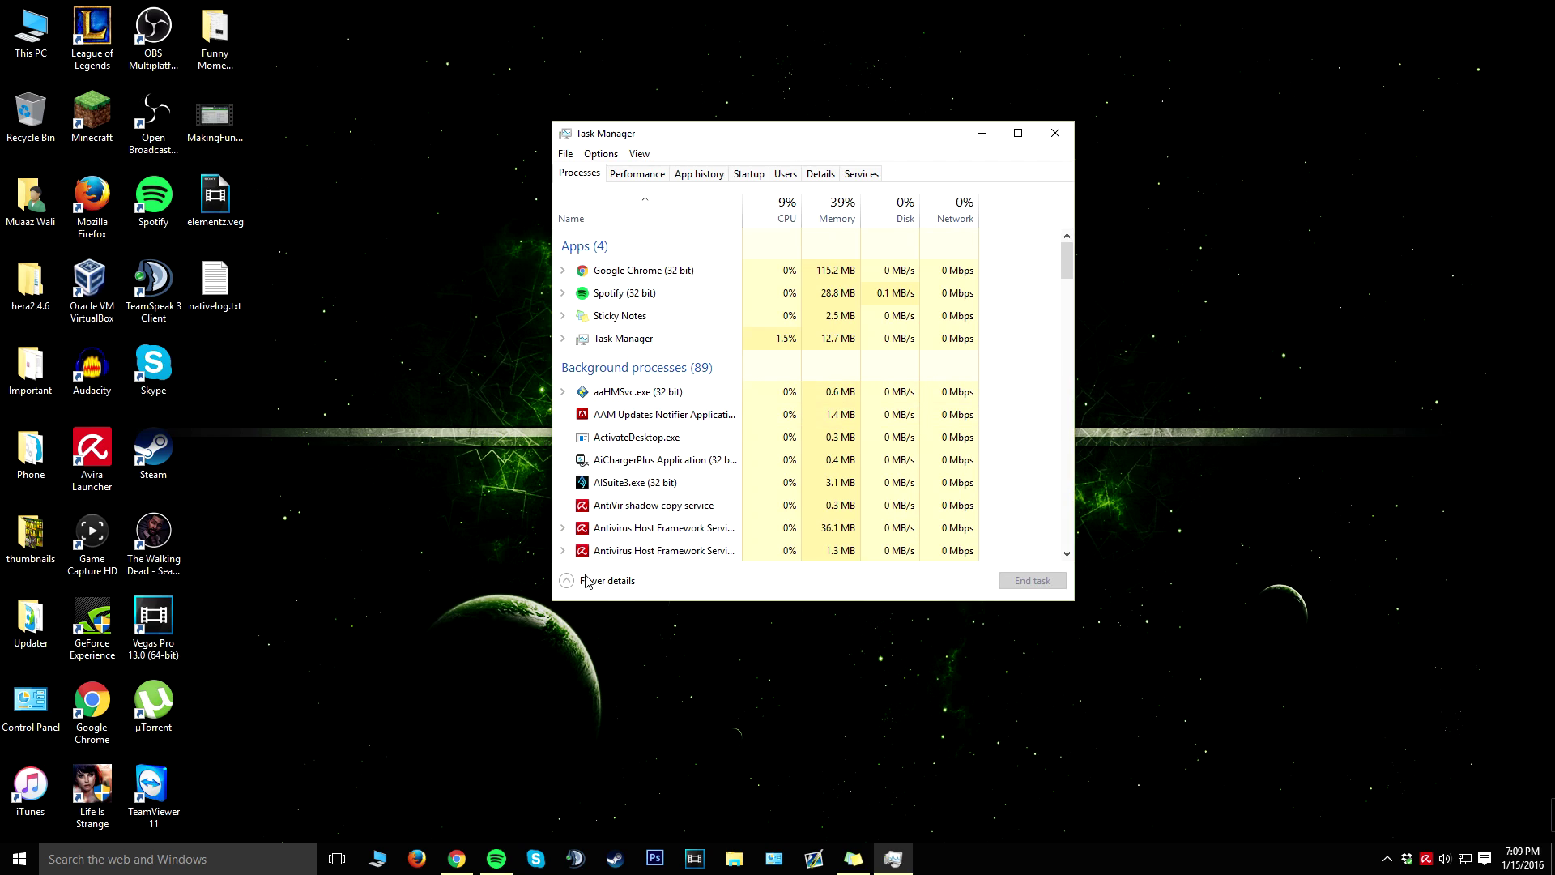
On the Startup tab, enlarge Task Manager and disable Google Chrome's startup entry.
{"action": "left_click", "coordinate": [746, 175]}
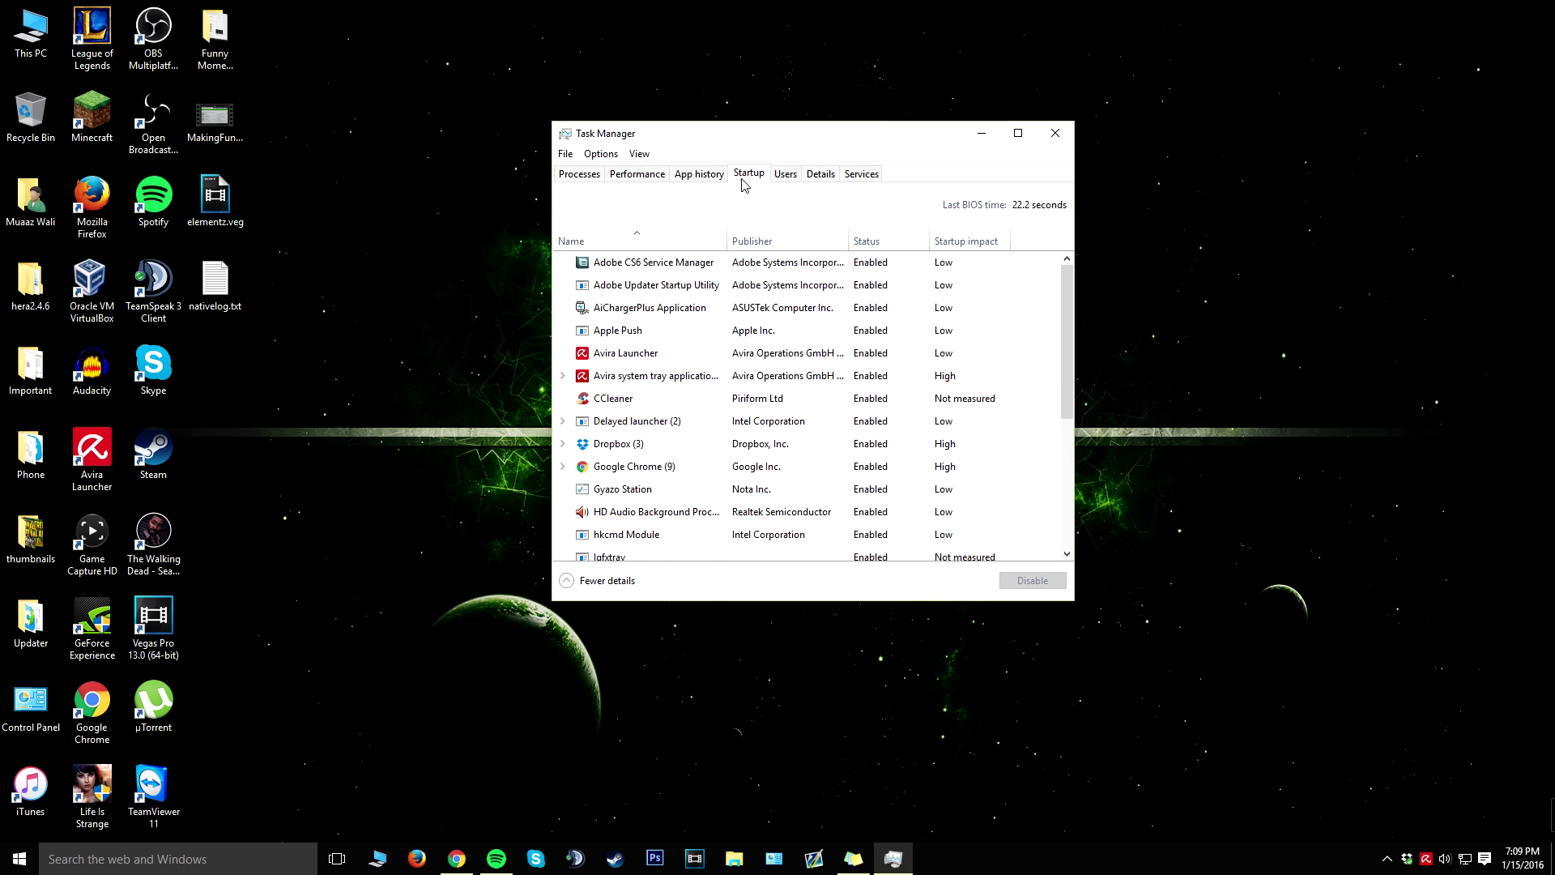
{"action": "scroll", "coordinate": [924, 397], "scroll_direction": "down", "scroll_amount": 4}
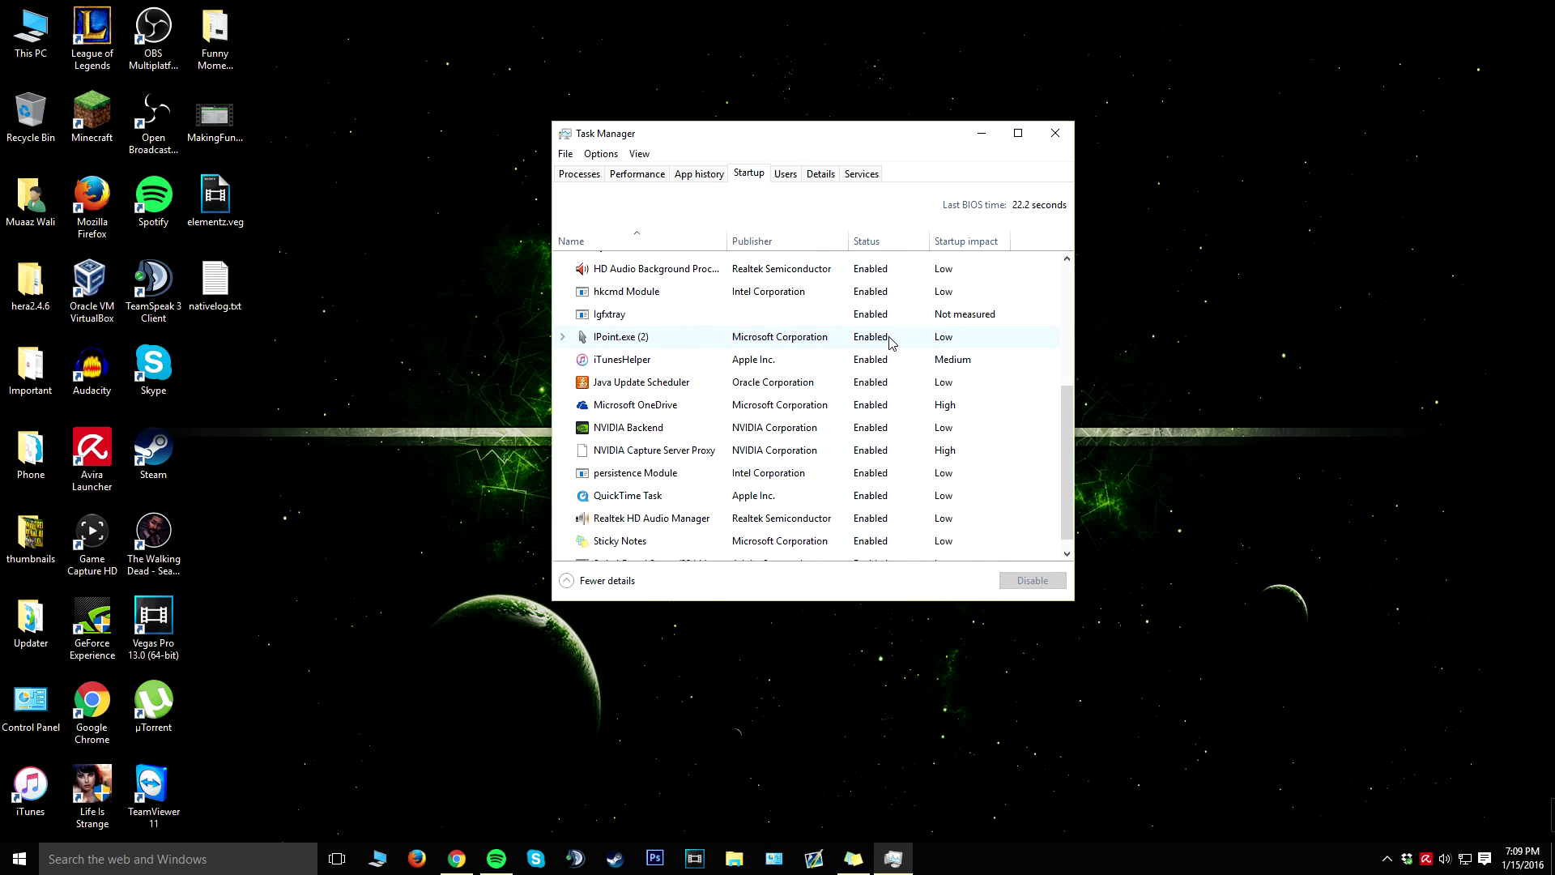
{"action": "scroll", "coordinate": [1052, 473], "scroll_direction": "up", "scroll_amount": 4}
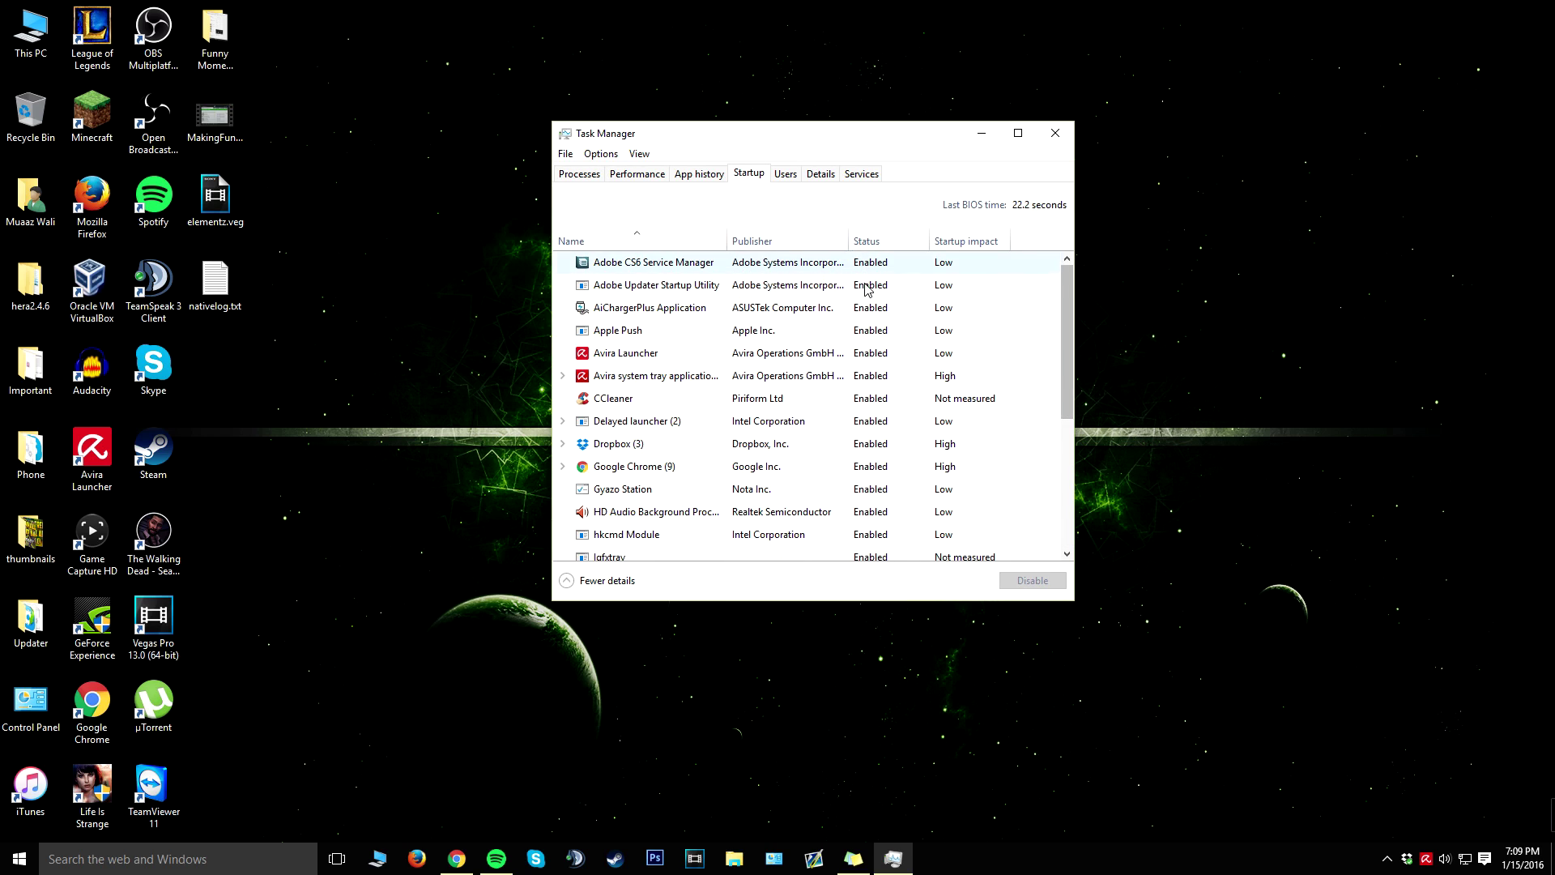
{"action": "left_click_drag", "start_coordinate": [1074, 600], "coordinate": [1269, 742]}
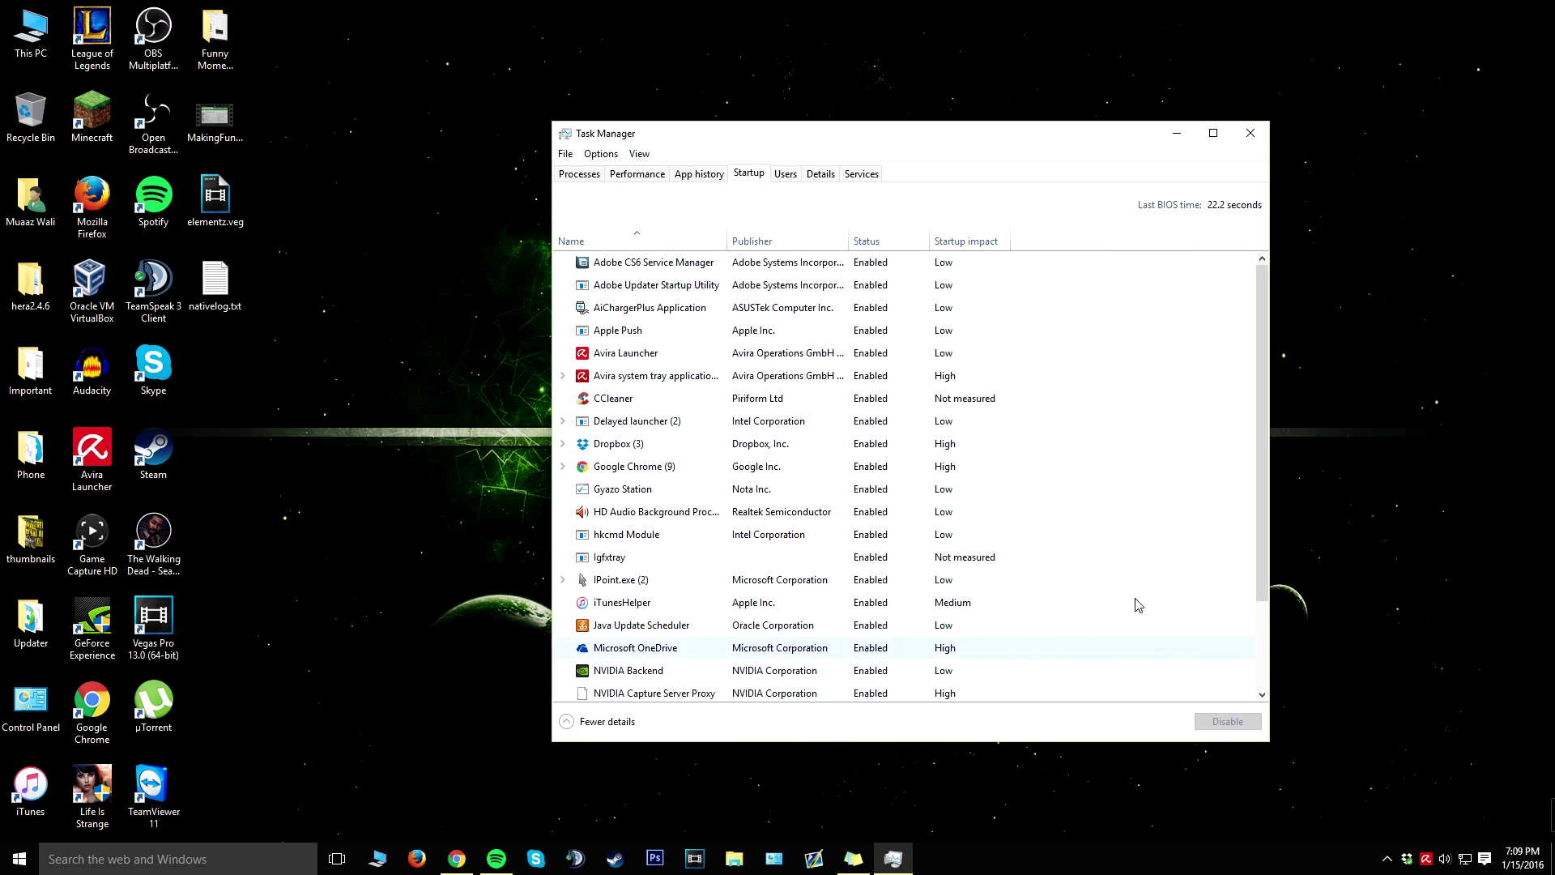
{"action": "left_click", "coordinate": [690, 468]}
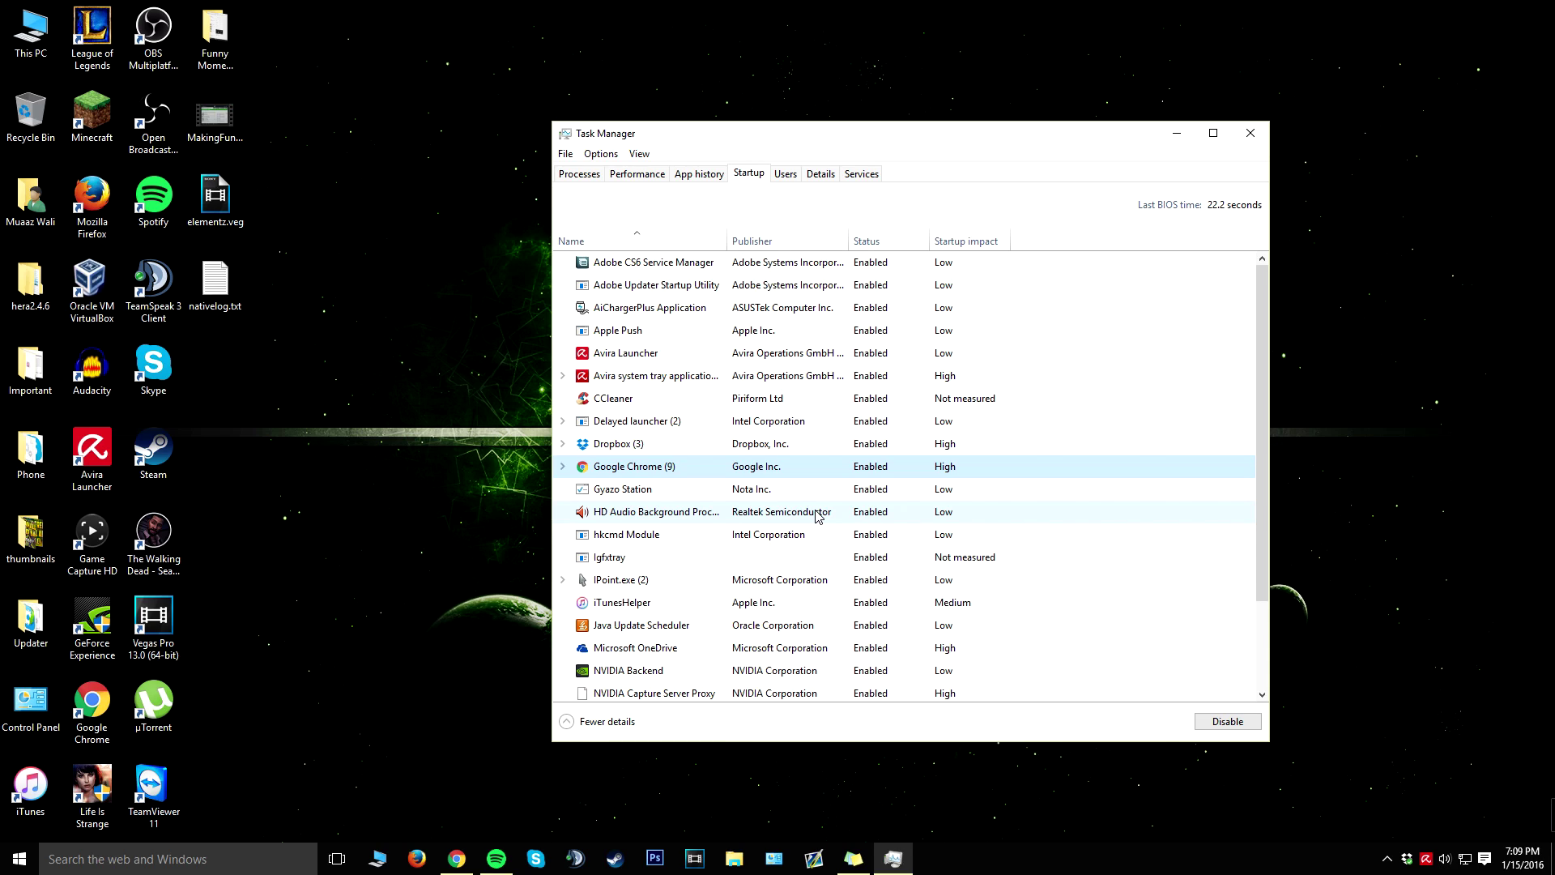
{"action": "left_click", "coordinate": [1224, 725]}
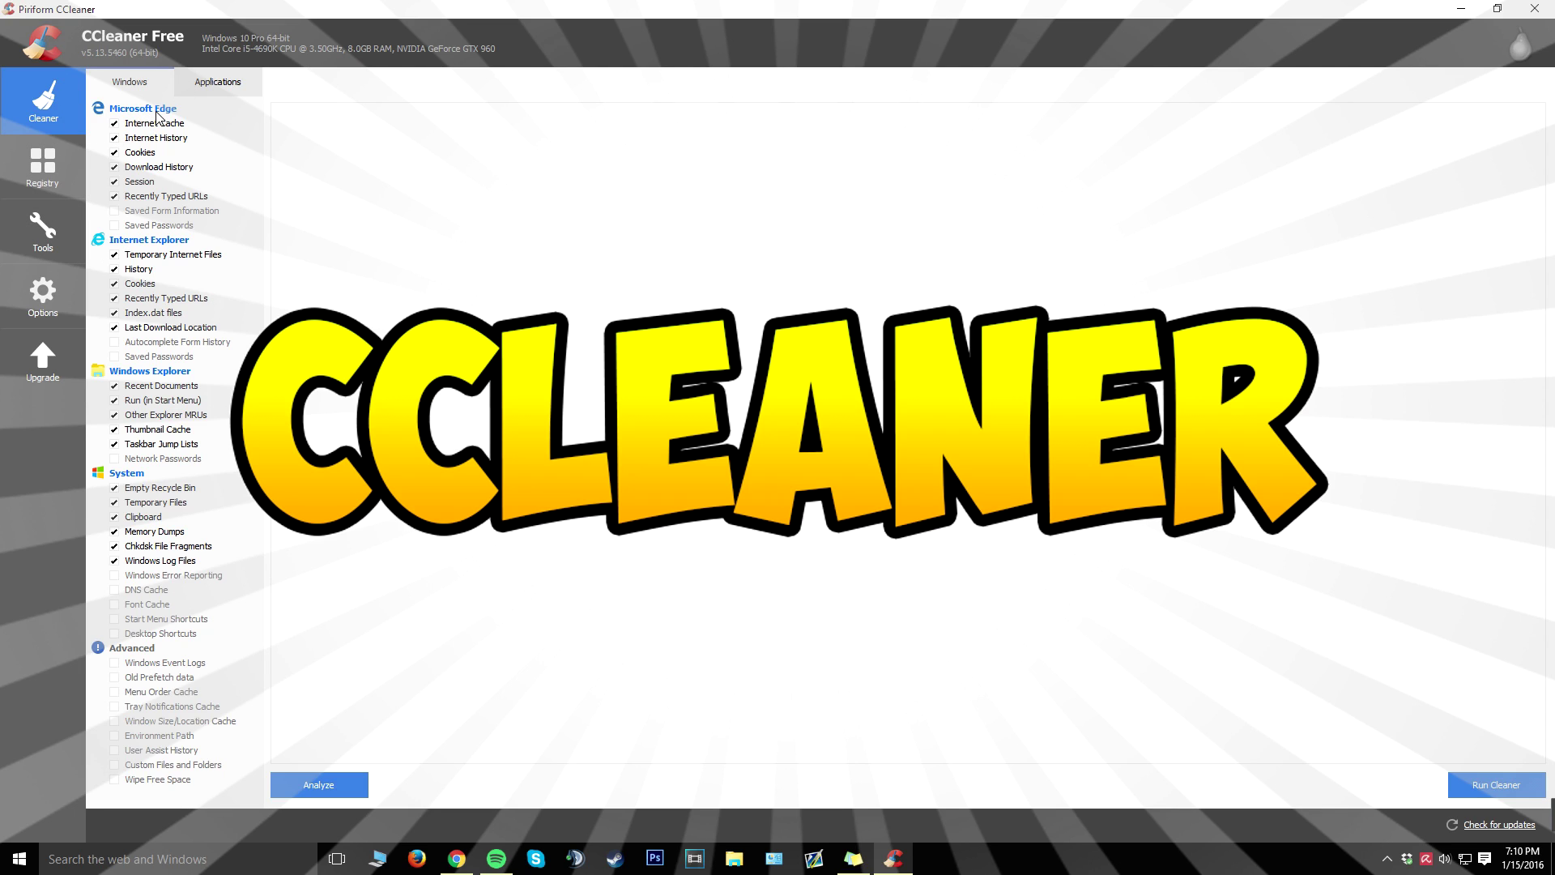
Review CCleaner's Applications items and run the cleaner on all checked items.
{"action": "left_click", "coordinate": [201, 89]}
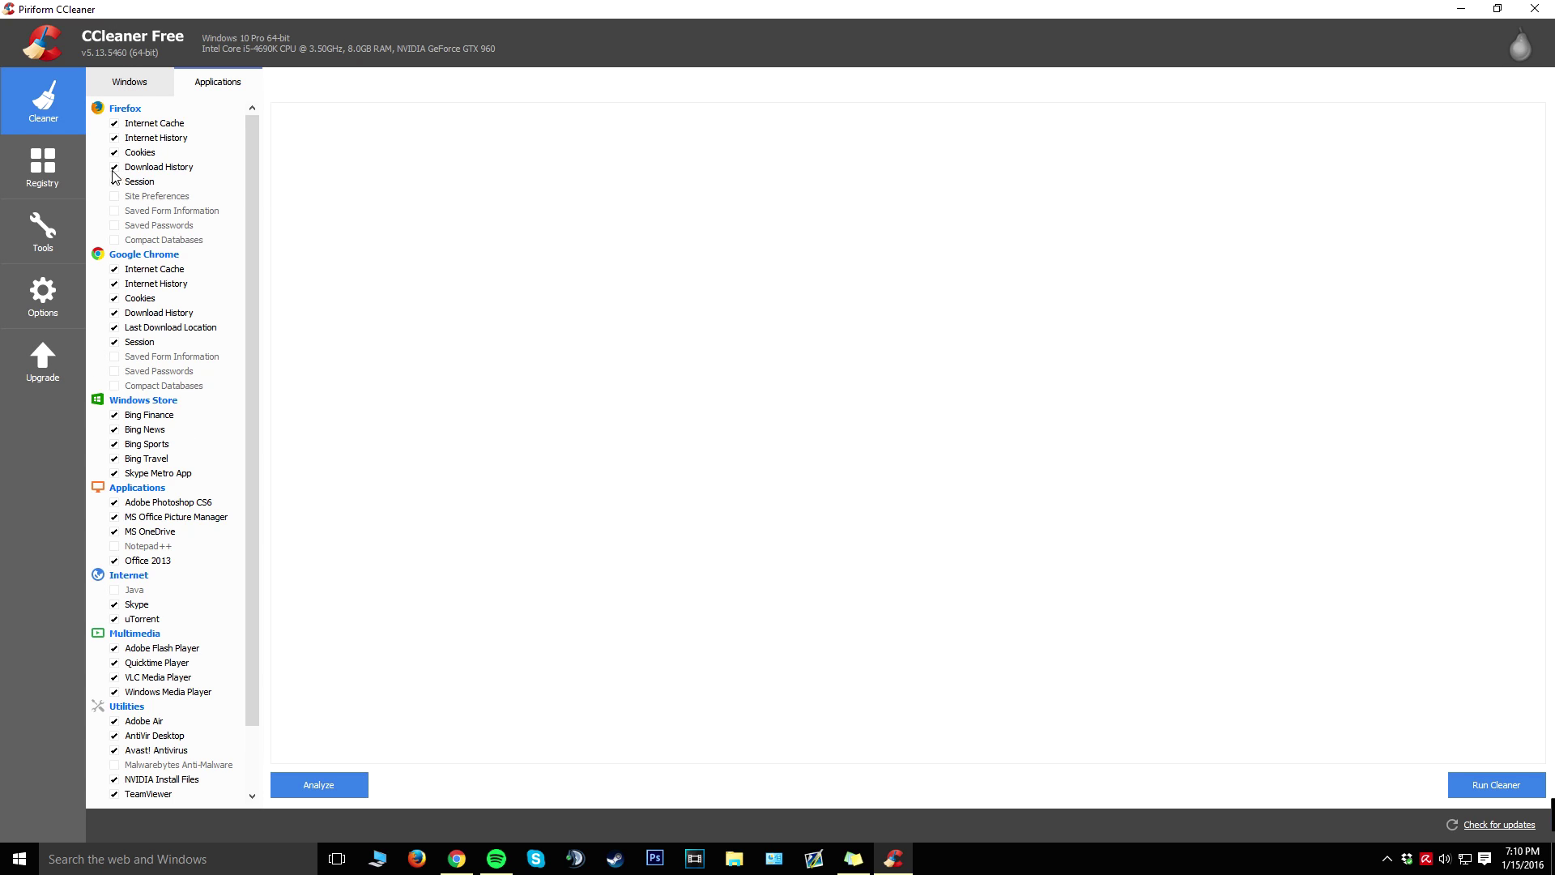
{"action": "left_click", "coordinate": [1470, 787]}
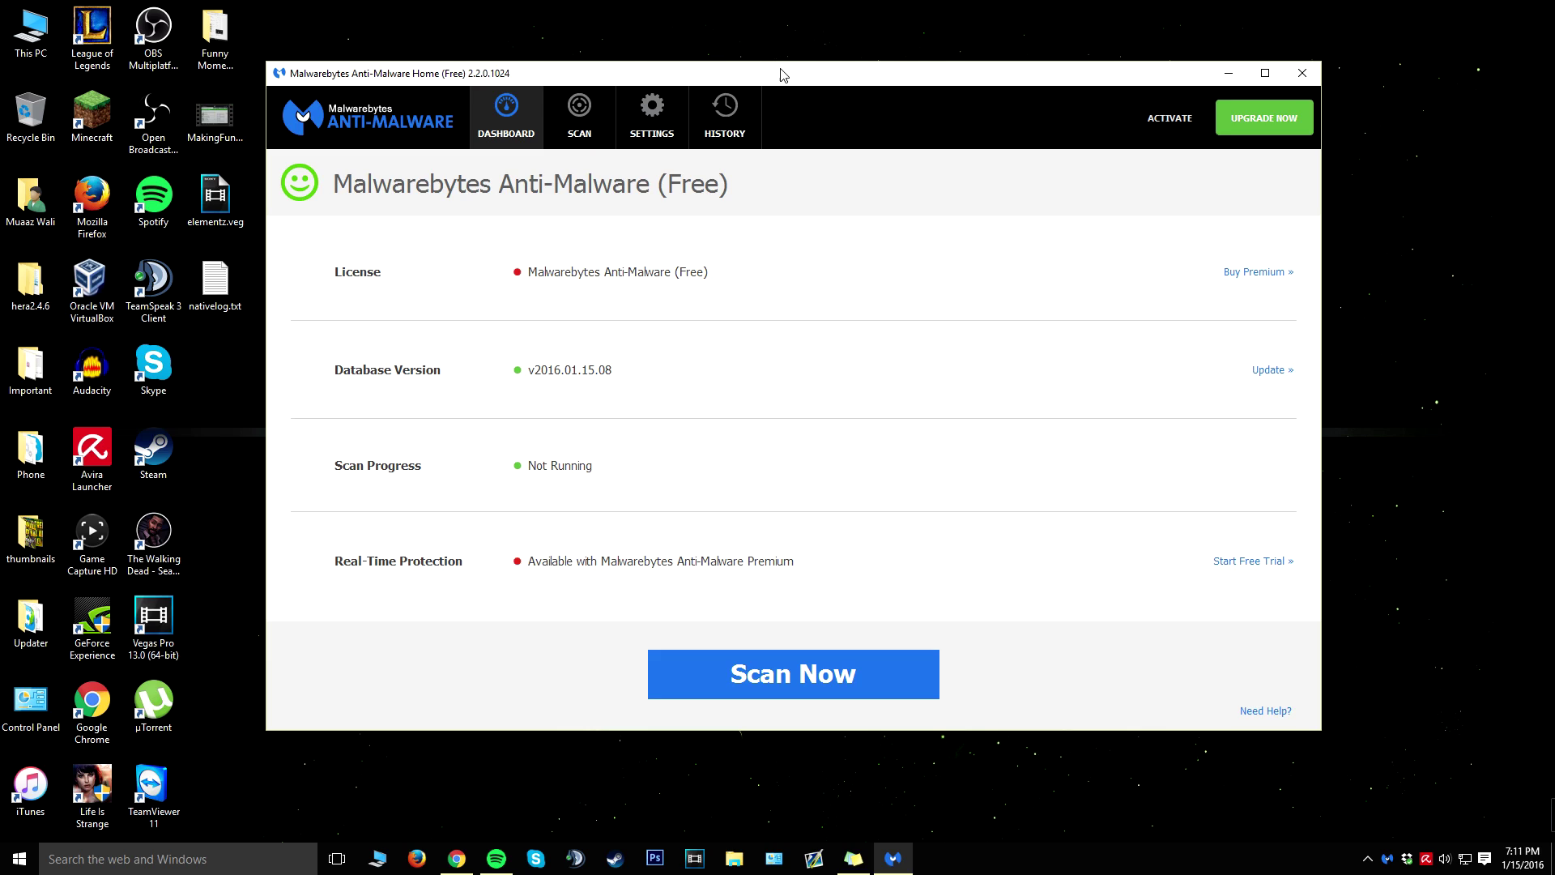
Reposition the Malwarebytes window and launch a Threat Scan from the Dashboard.
{"action": "left_click_drag", "start_coordinate": [785, 75], "coordinate": [867, 73]}
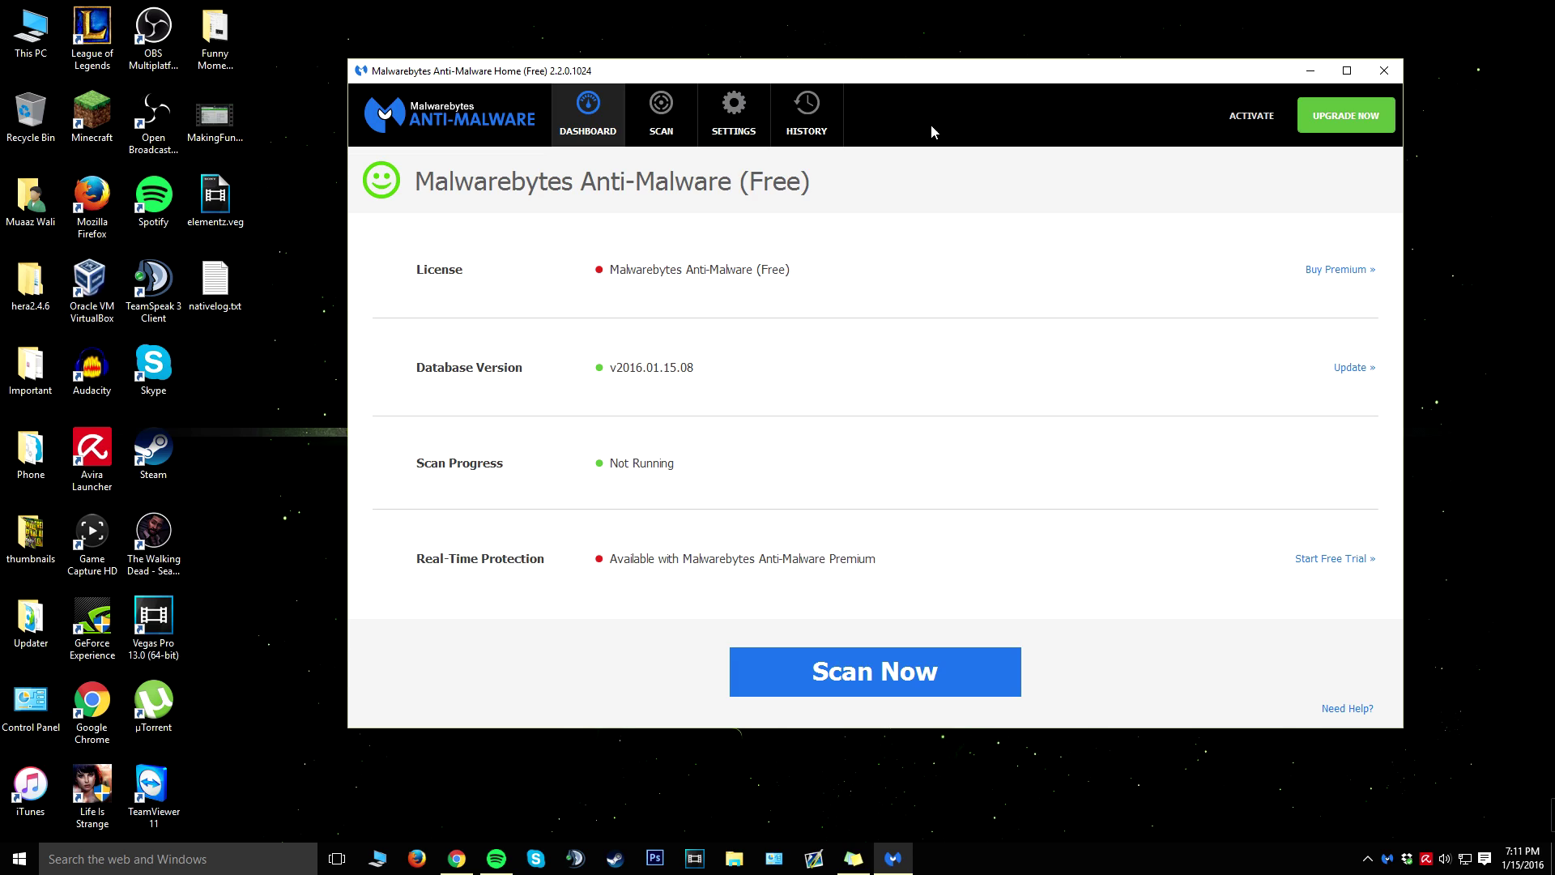
{"action": "left_click", "coordinate": [867, 688]}
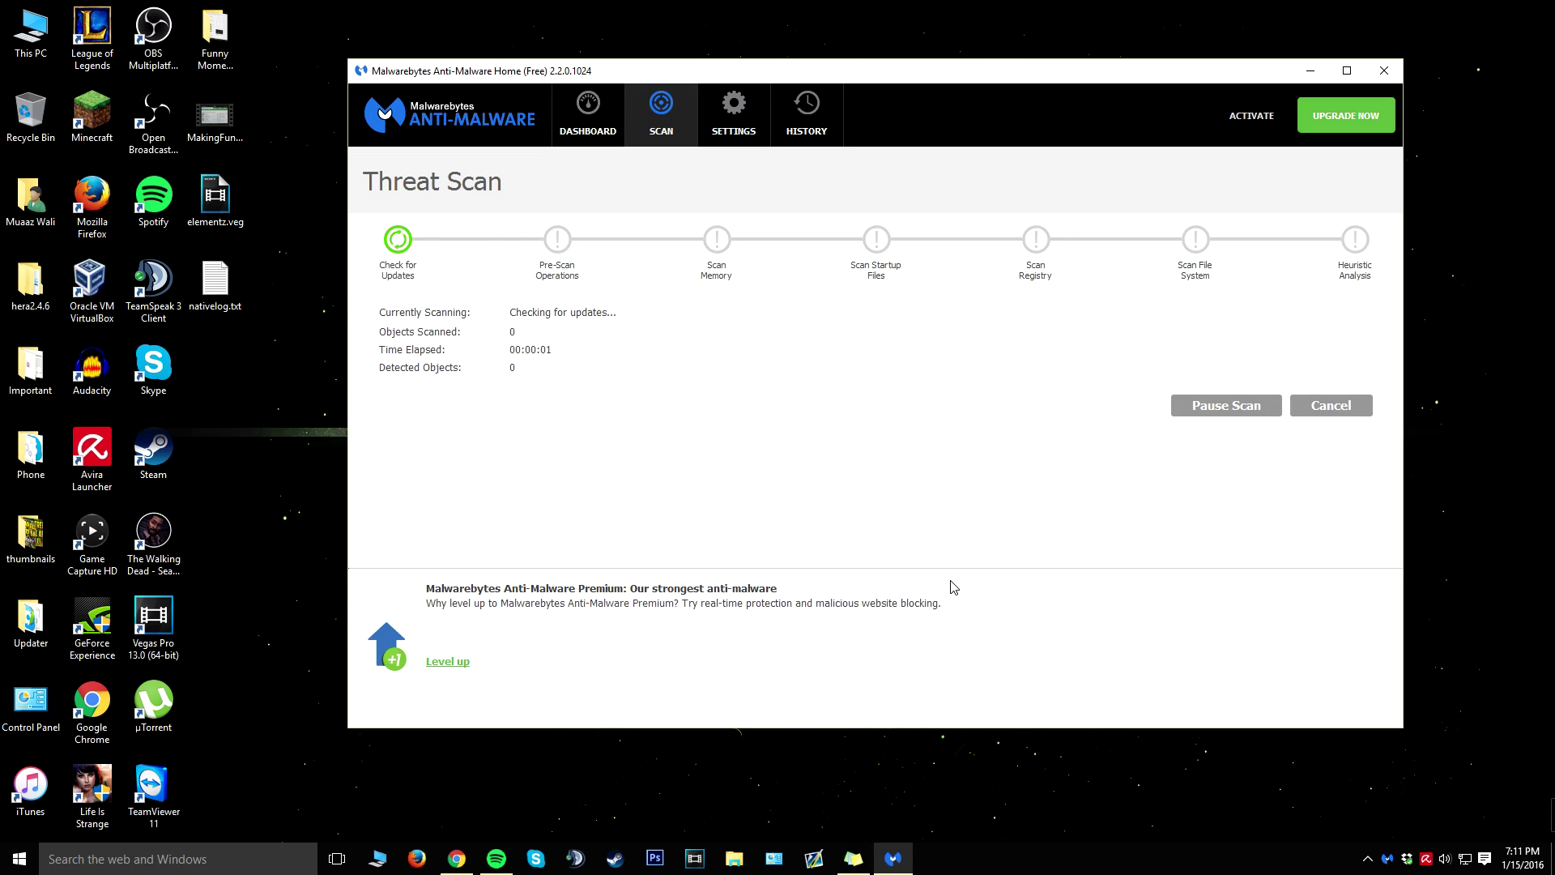